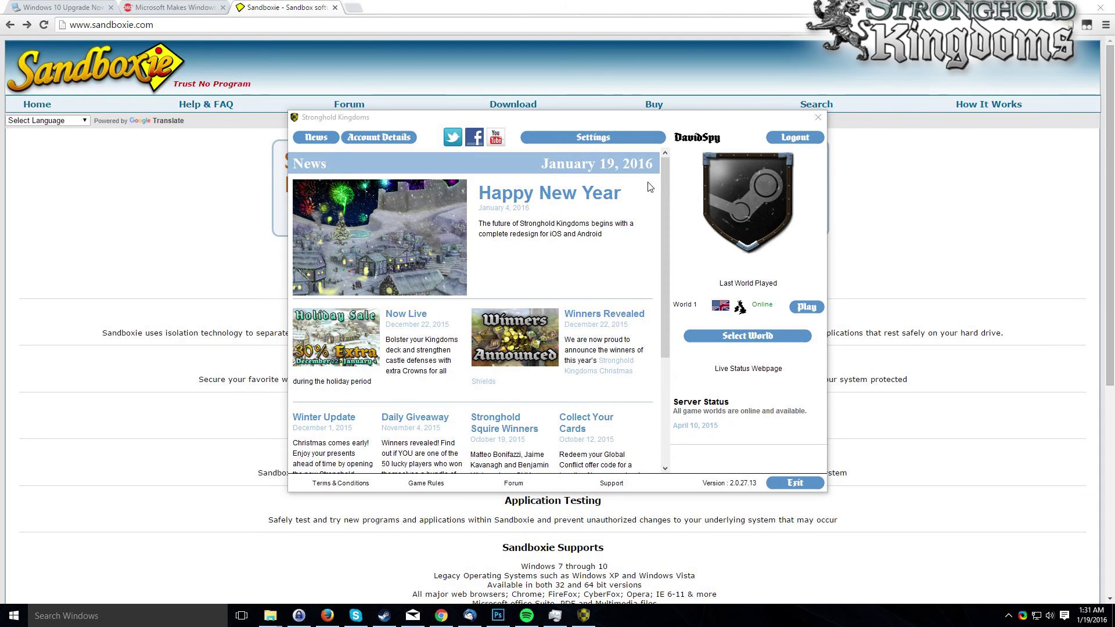
- Move the Stronghold Kingdoms launcher aside, bring the browser forward and open the Download page of the Sandboxie website
{"action": "left_click_drag", "start_coordinate": [556, 132], "coordinate": [668, 159]}
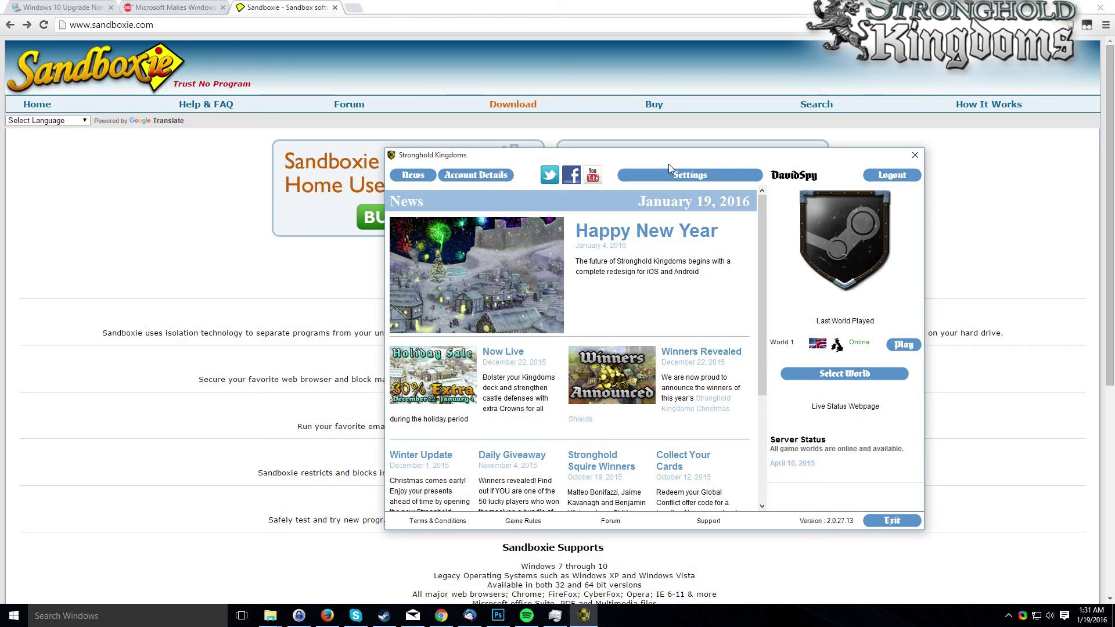
{"action": "left_click_drag", "start_coordinate": [671, 166], "coordinate": [807, 136]}
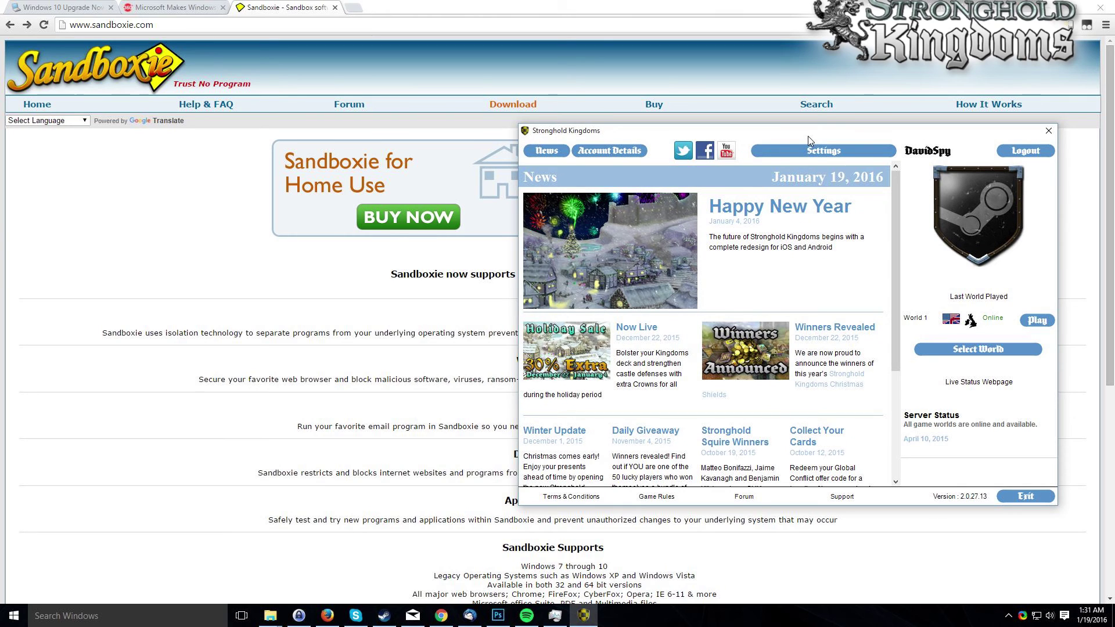
{"action": "left_click_drag", "start_coordinate": [807, 136], "coordinate": [832, 133]}
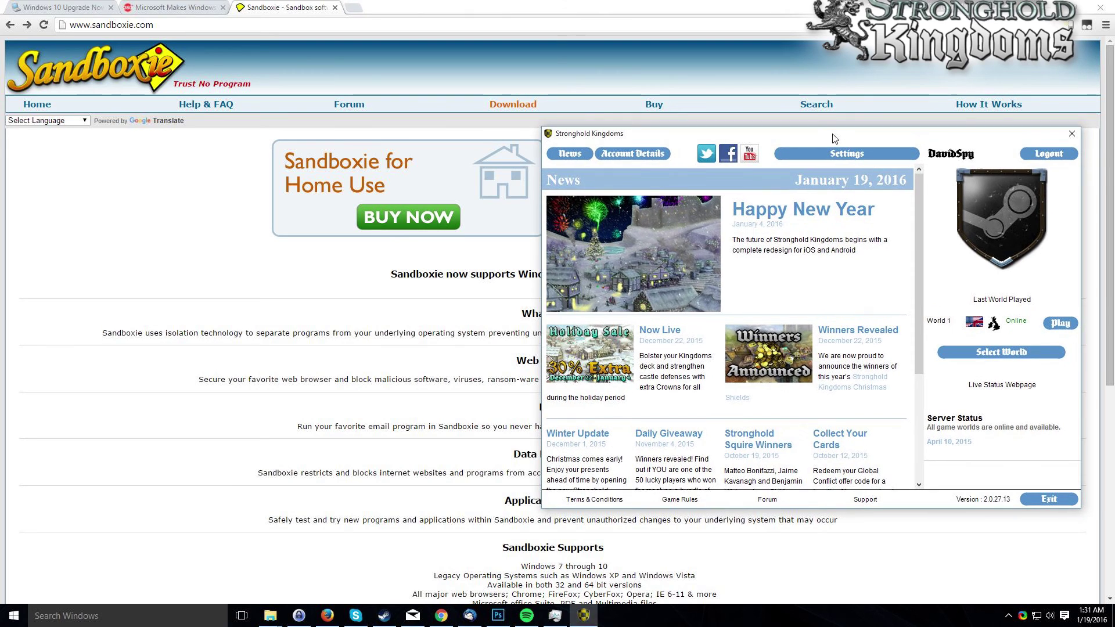
{"action": "left_click", "coordinate": [671, 3]}
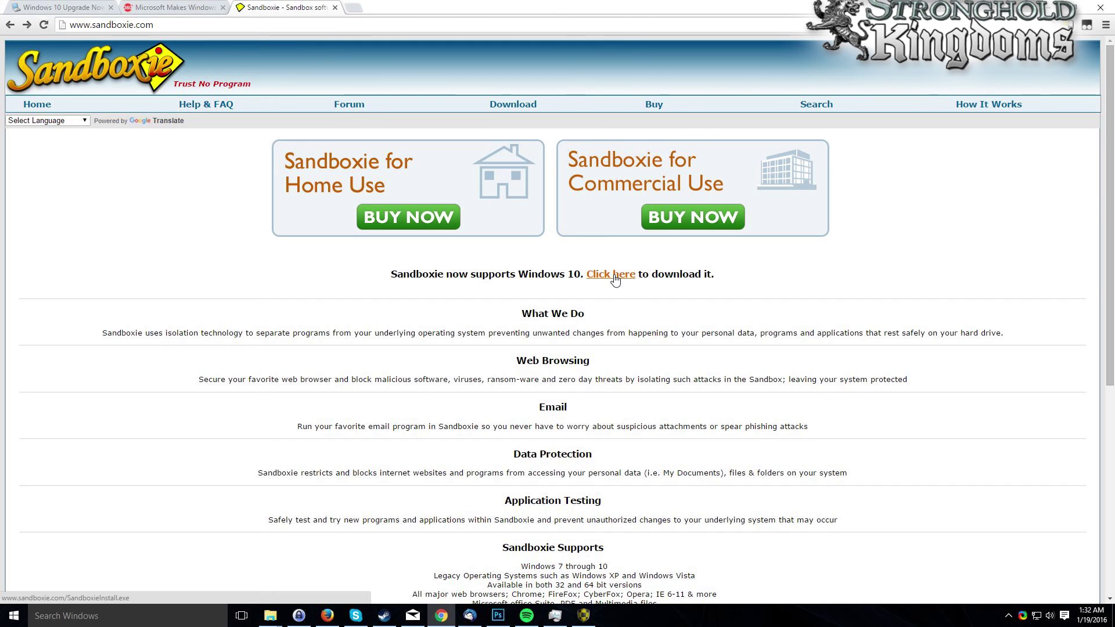
{"action": "left_click", "coordinate": [512, 104]}
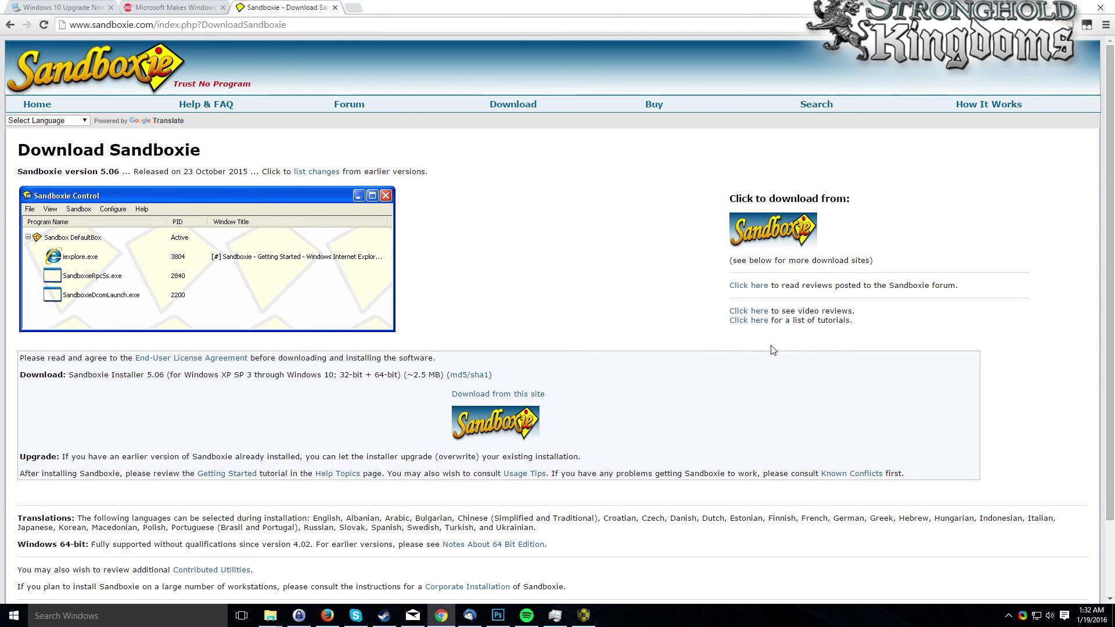
- Switch to the ScratchDisk (G:) folder in File Explorer and launch SandboxieInstall.exe
{"action": "mouse_move", "coordinate": [269, 620]}
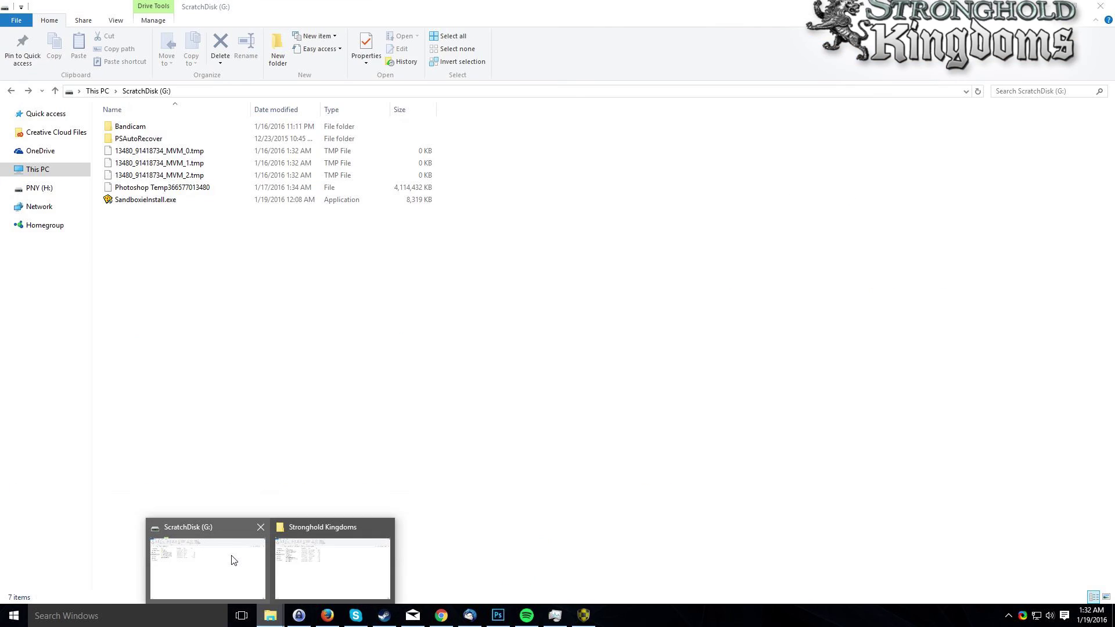
{"action": "left_click", "coordinate": [232, 559]}
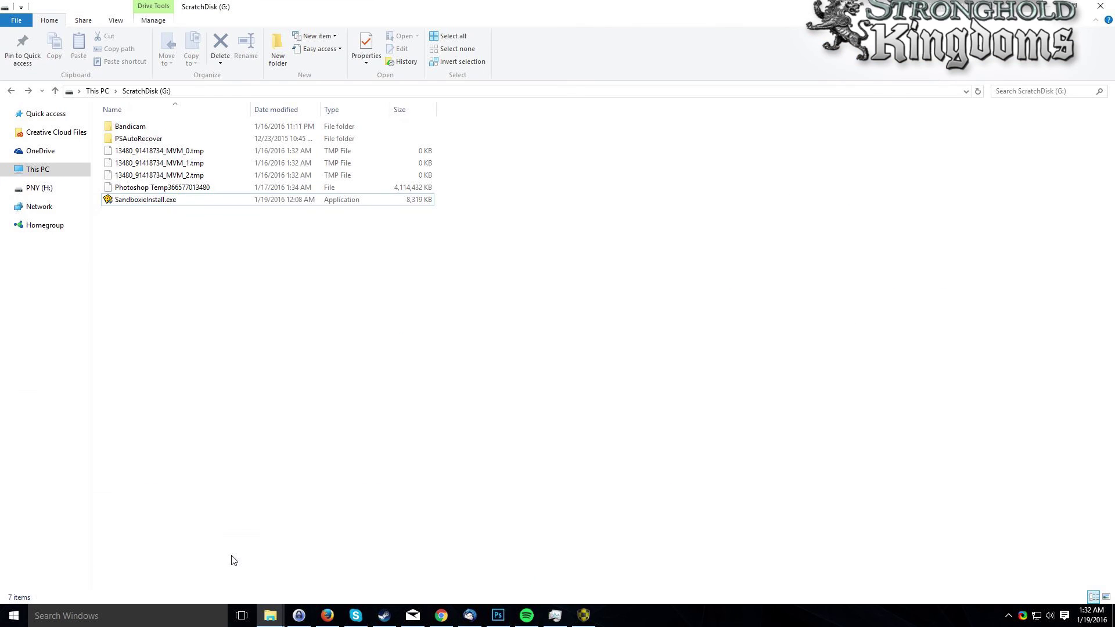
{"action": "left_click", "coordinate": [156, 203]}
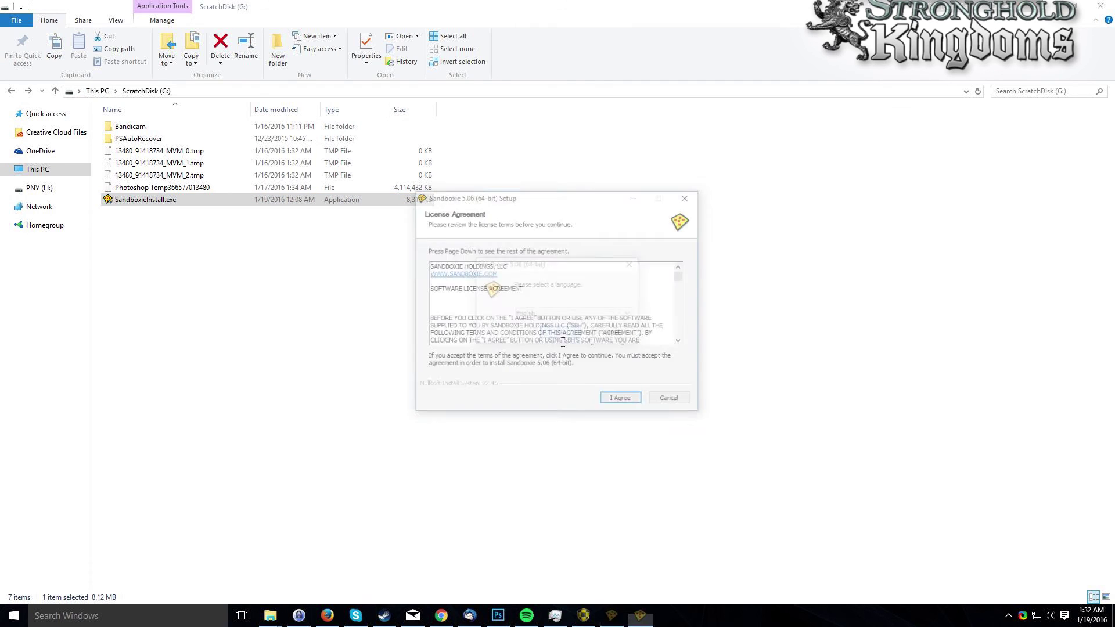
- Accept the Sandboxie 5.06 license agreement and complete the setup, including the system-level driver installation
{"action": "left_click_drag", "start_coordinate": [552, 202], "coordinate": [495, 271]}
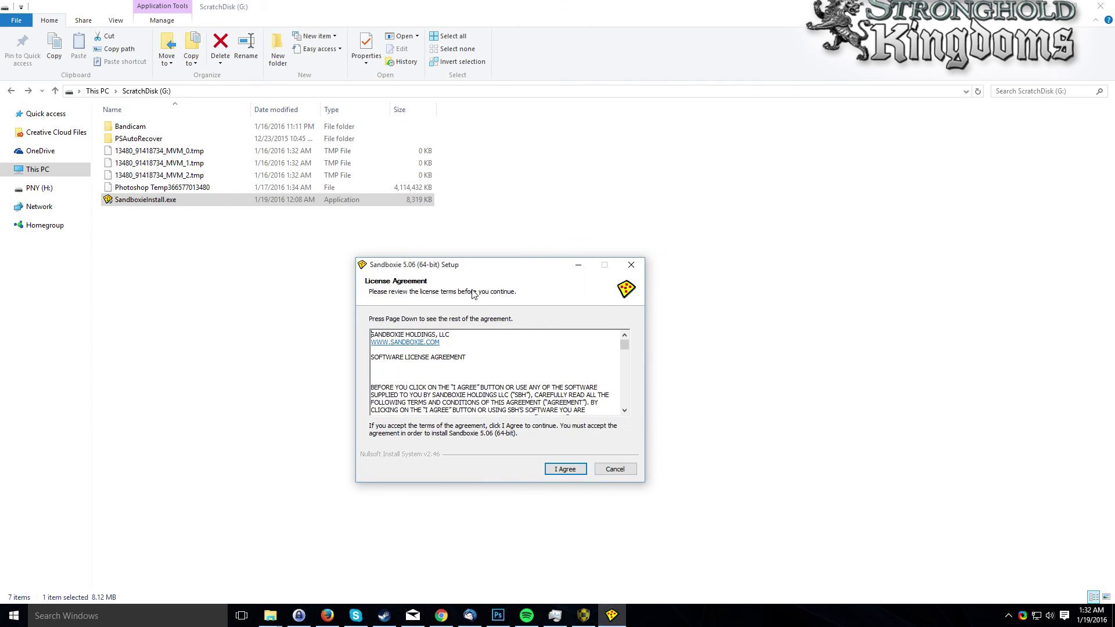
{"action": "left_click", "coordinate": [572, 474]}
{"action": "left_click", "coordinate": [565, 469]}
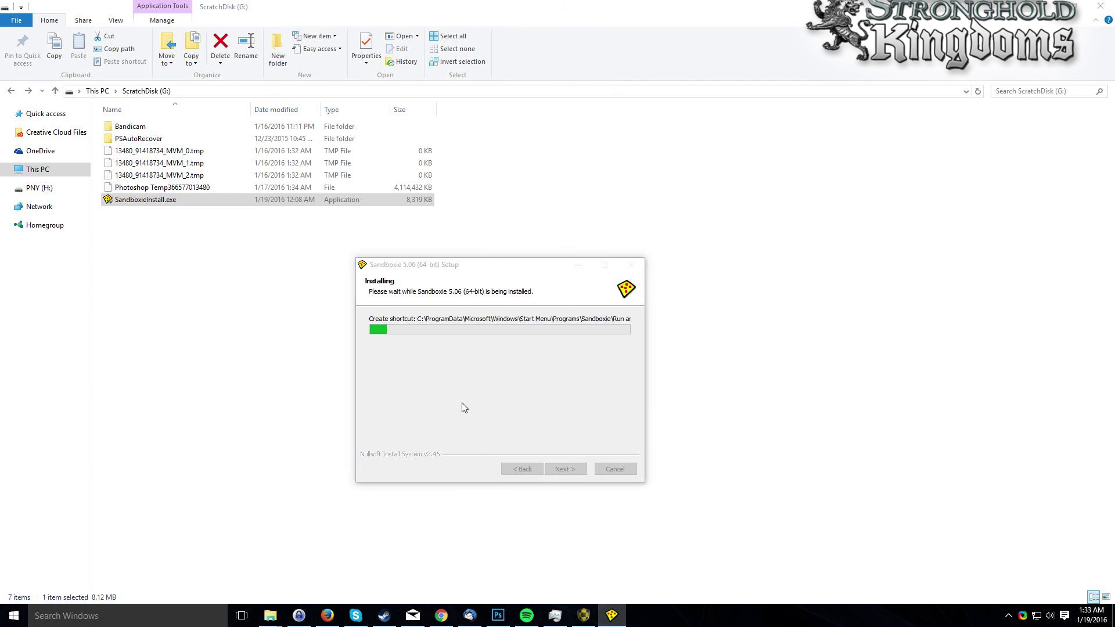
{"action": "left_click", "coordinate": [565, 470]}
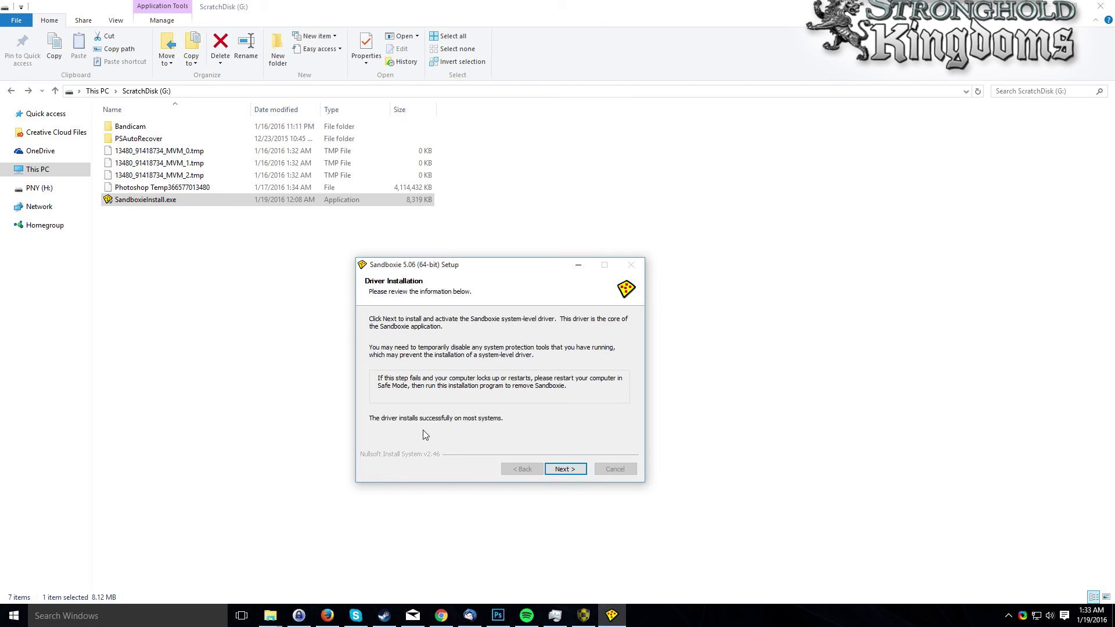
{"action": "left_click", "coordinate": [566, 471]}
{"action": "left_click", "coordinate": [562, 470]}
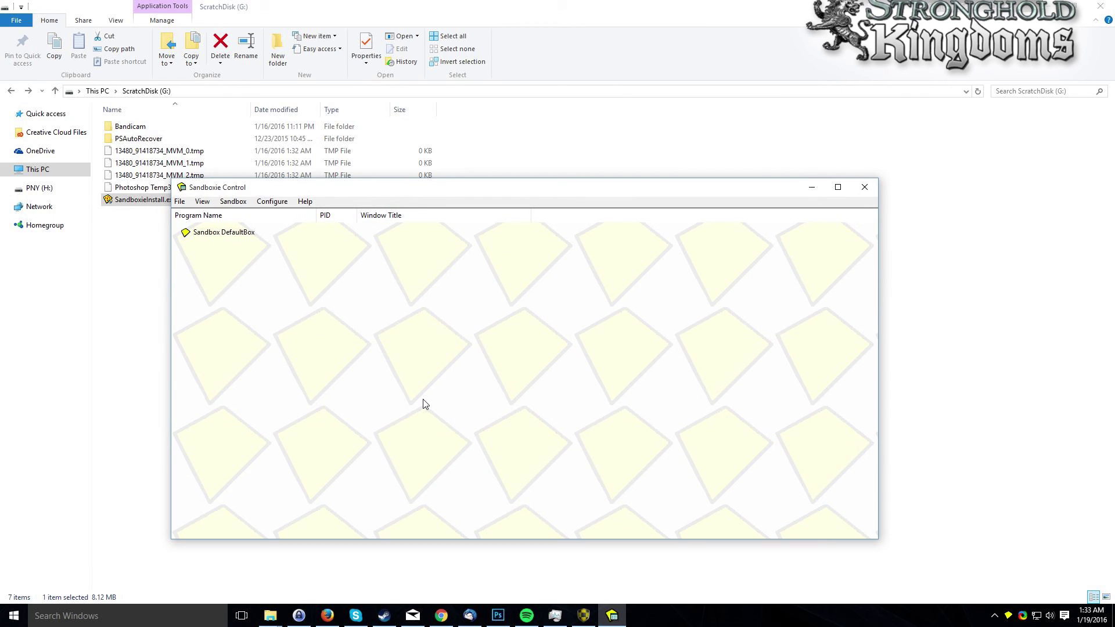
- Hide the Sandboxie Control window, accept its notice, and check the hidden notification area icons for Sandboxie
{"action": "left_click_drag", "start_coordinate": [726, 187], "coordinate": [771, 200]}
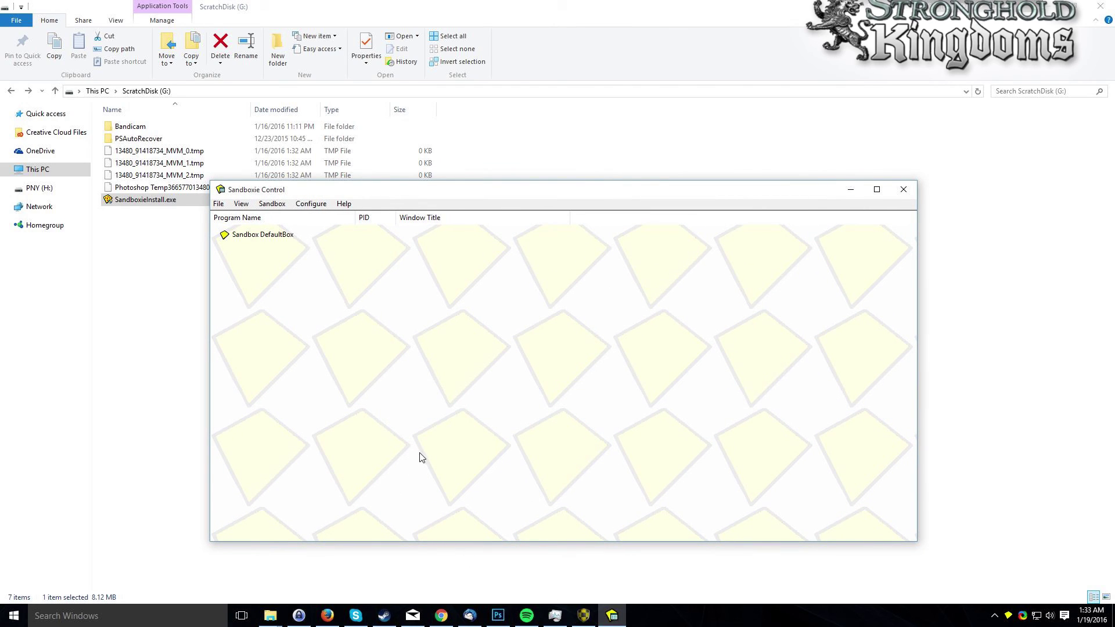
{"action": "left_click_drag", "start_coordinate": [793, 188], "coordinate": [784, 231]}
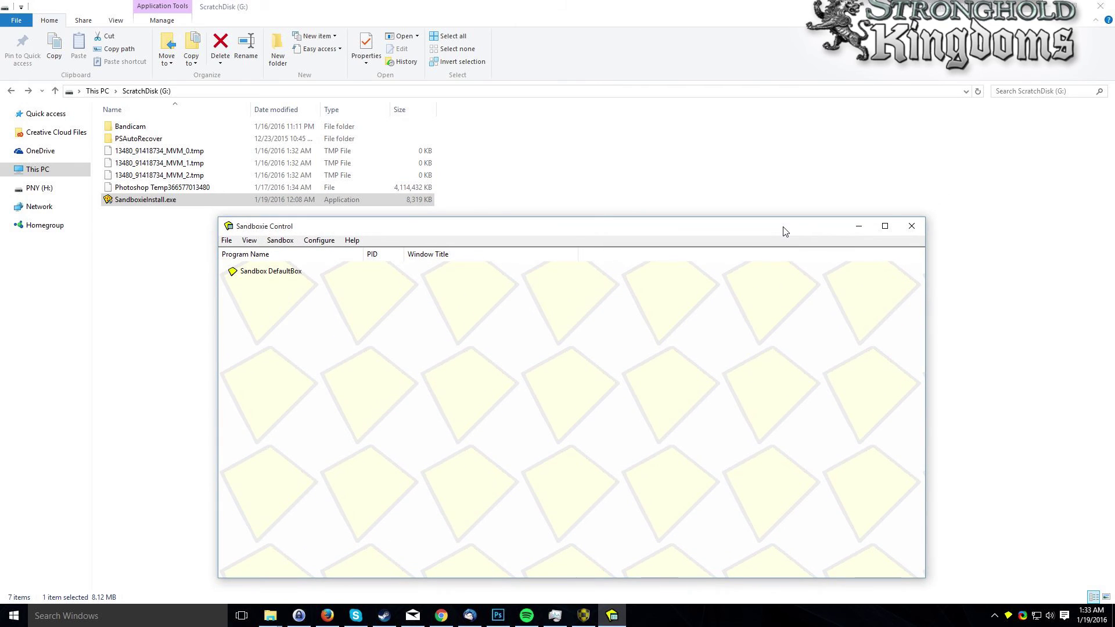
{"action": "left_click", "coordinate": [269, 278]}
{"action": "left_click", "coordinate": [306, 326]}
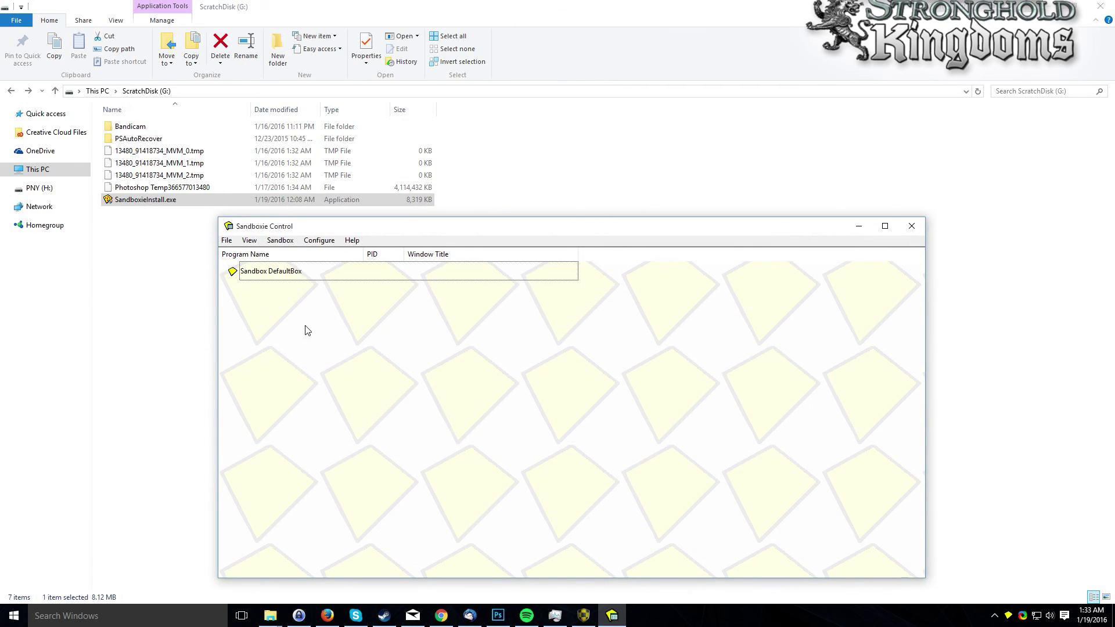
{"action": "left_click", "coordinate": [910, 227]}
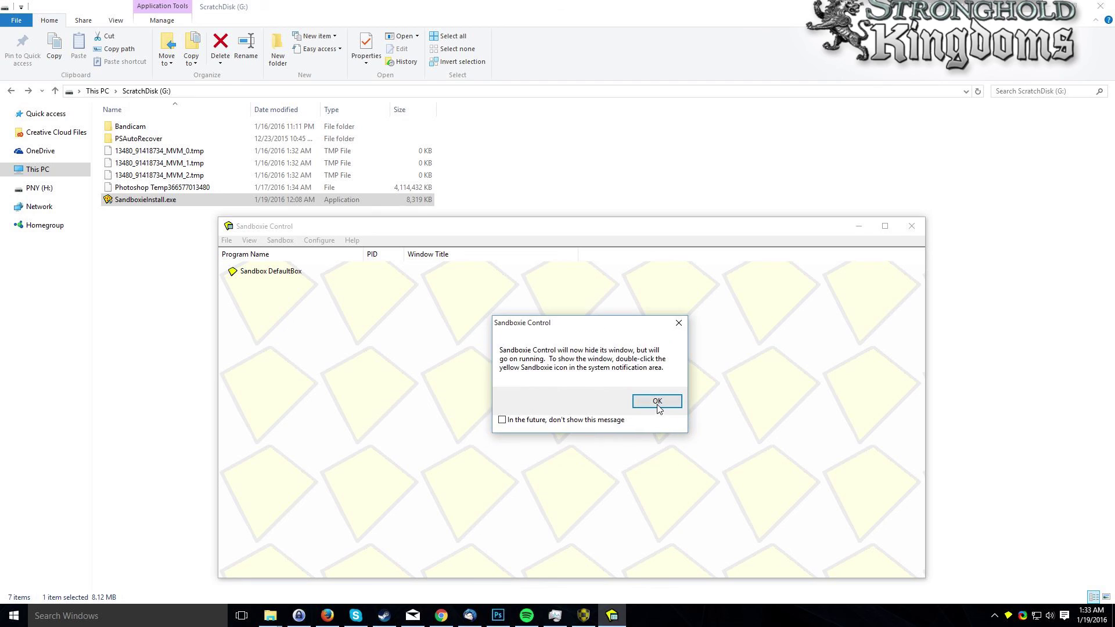
{"action": "left_click", "coordinate": [651, 426]}
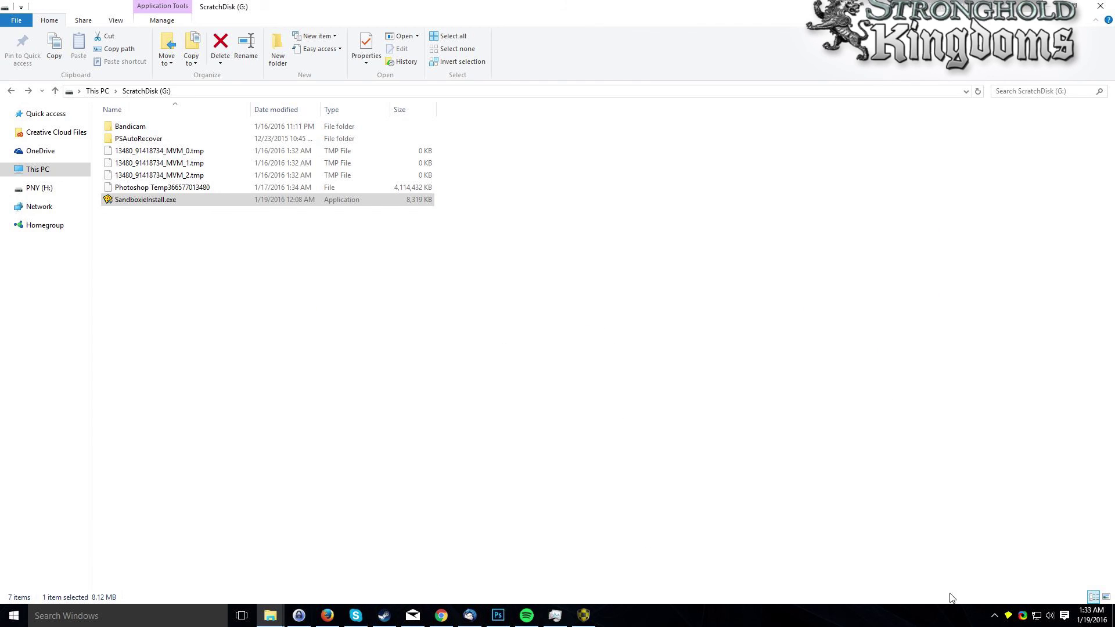
{"action": "left_click", "coordinate": [994, 615]}
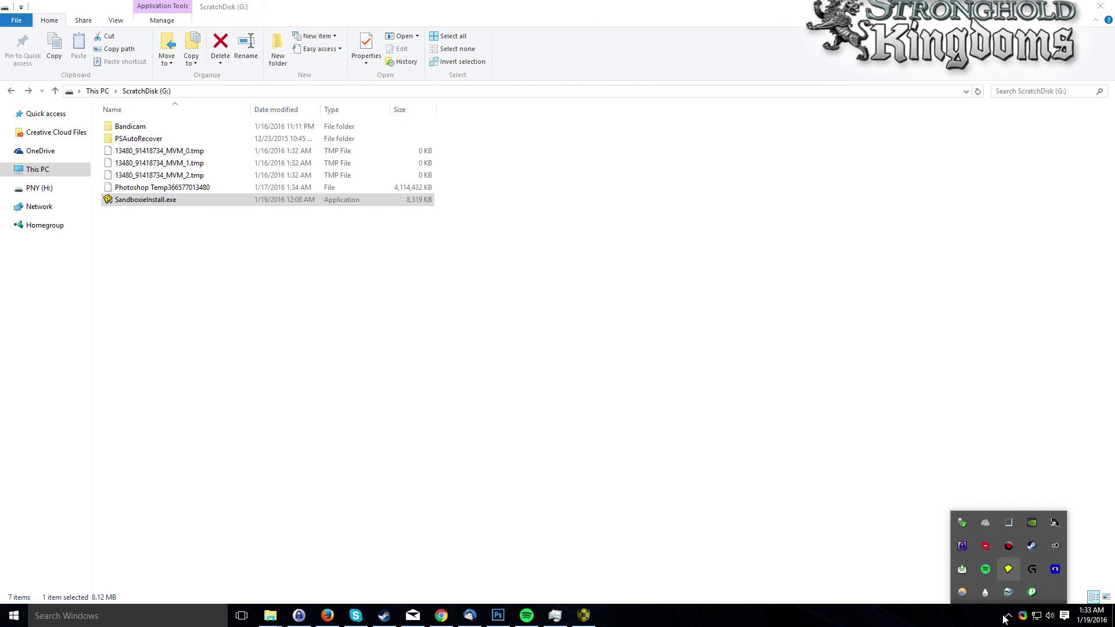
{"action": "left_click", "coordinate": [907, 613]}
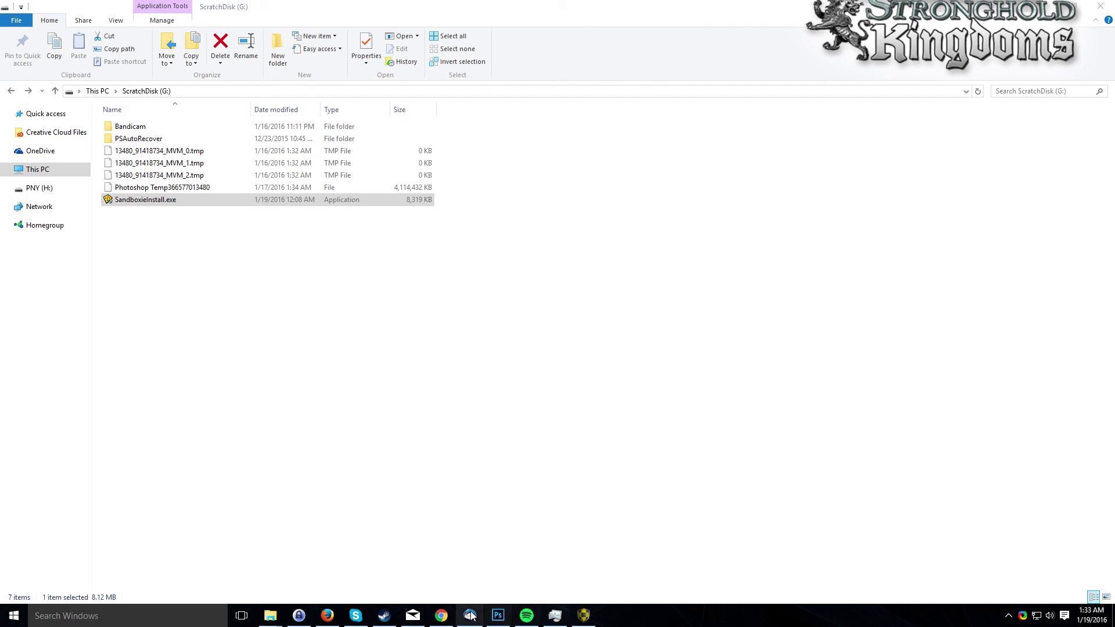
- Switch to the Stronghold Kingdoms program folder and run StrongholdKingdoms.exe sandboxed in DefaultBox
{"action": "mouse_move", "coordinate": [270, 616]}
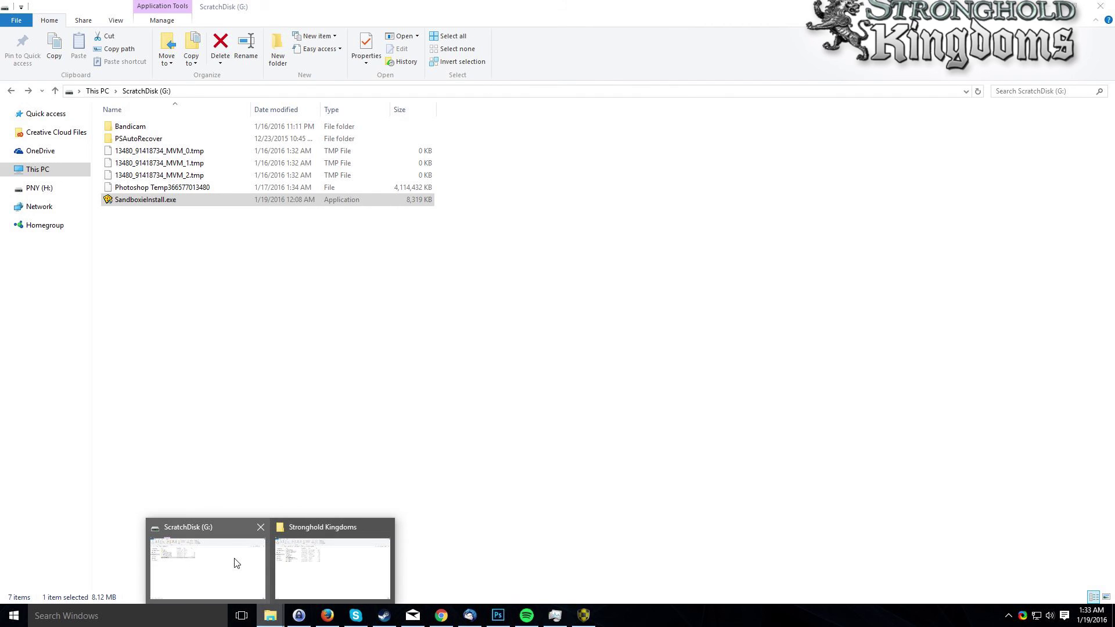
{"action": "left_click", "coordinate": [373, 555]}
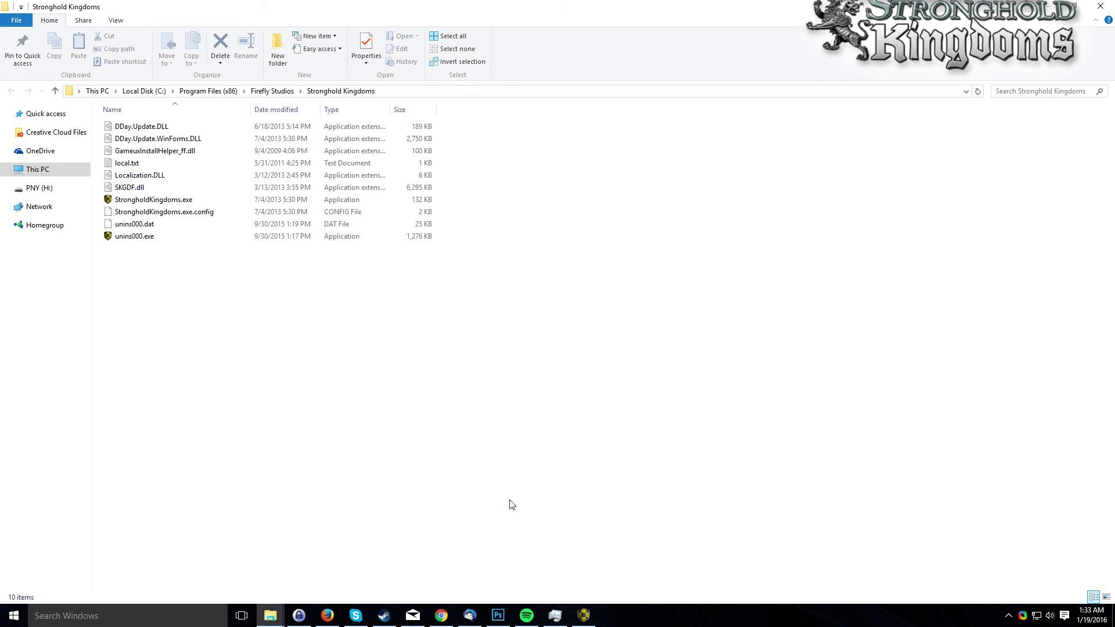
{"action": "left_click", "coordinate": [233, 199]}
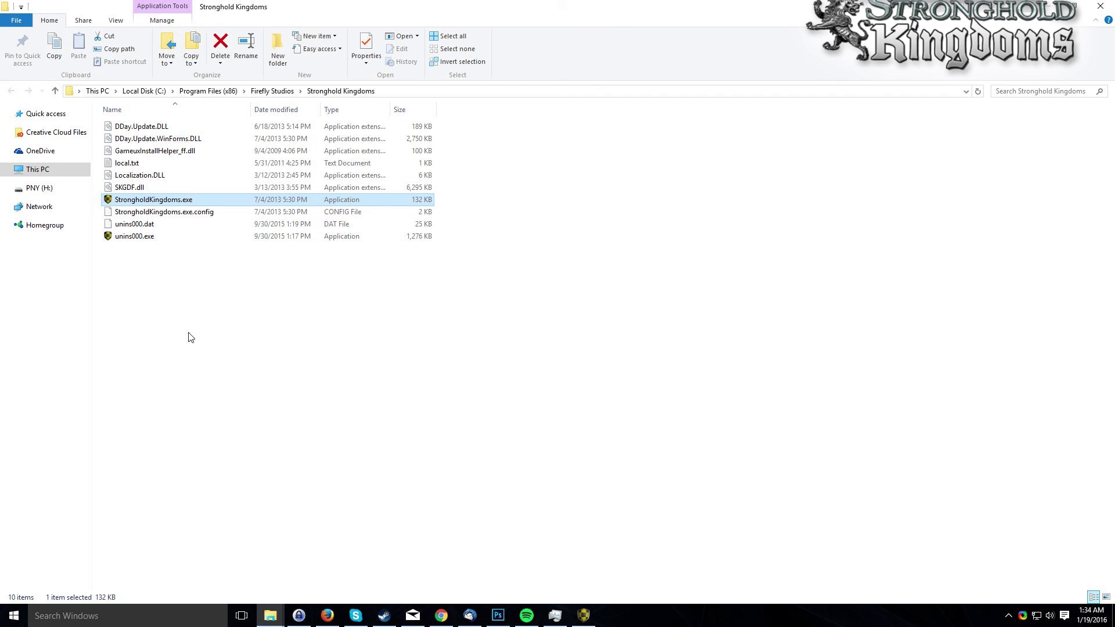
{"action": "right_click", "coordinate": [171, 203]}
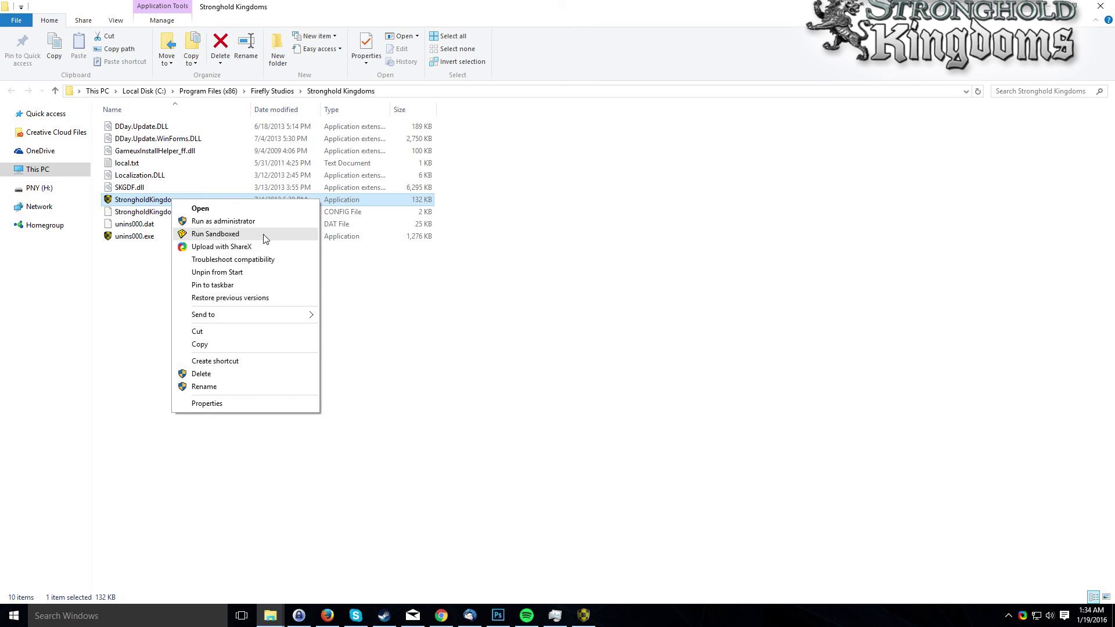
{"action": "left_click", "coordinate": [209, 234]}
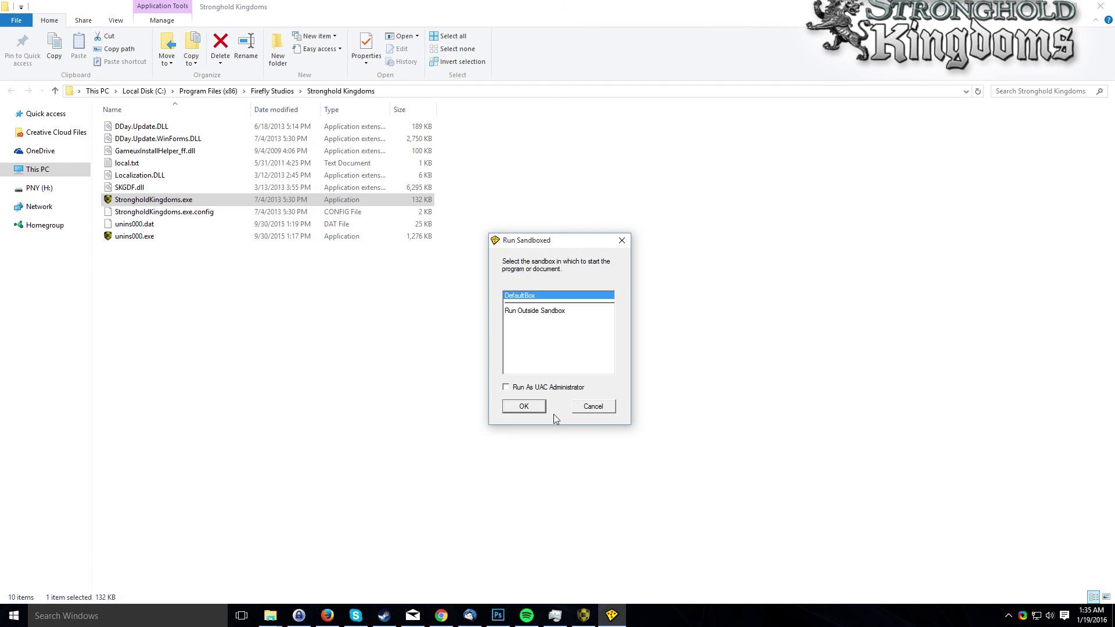
{"action": "left_click", "coordinate": [511, 407]}
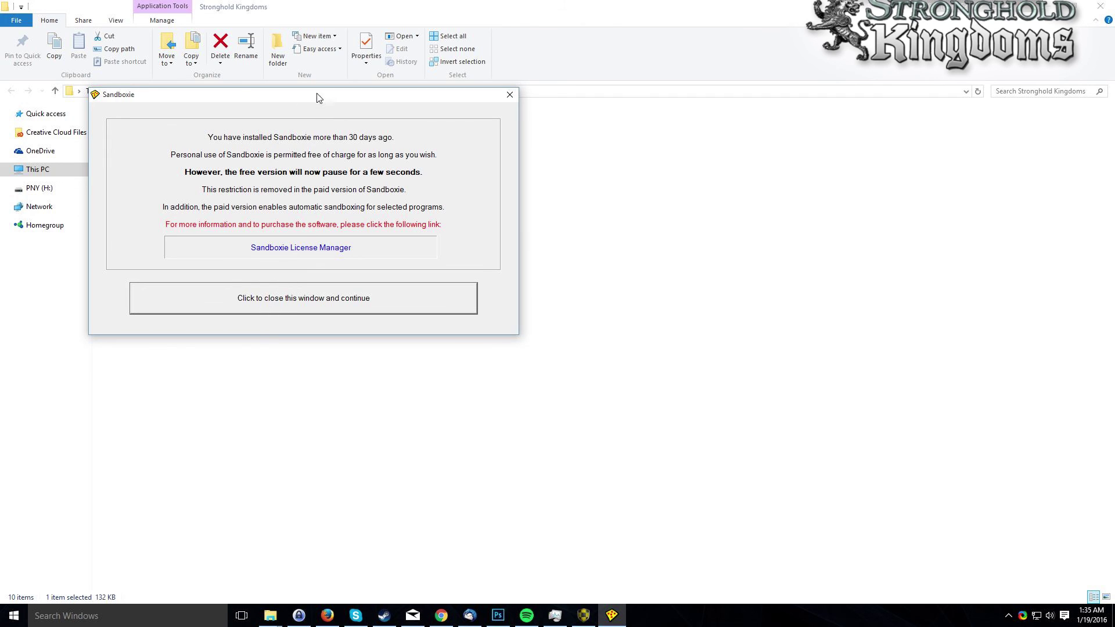
- Dismiss the Sandboxie free-version reminder and place the sandboxed Stronghold Kingdoms launcher beside the original launcher
{"action": "left_click_drag", "start_coordinate": [318, 96], "coordinate": [381, 233]}
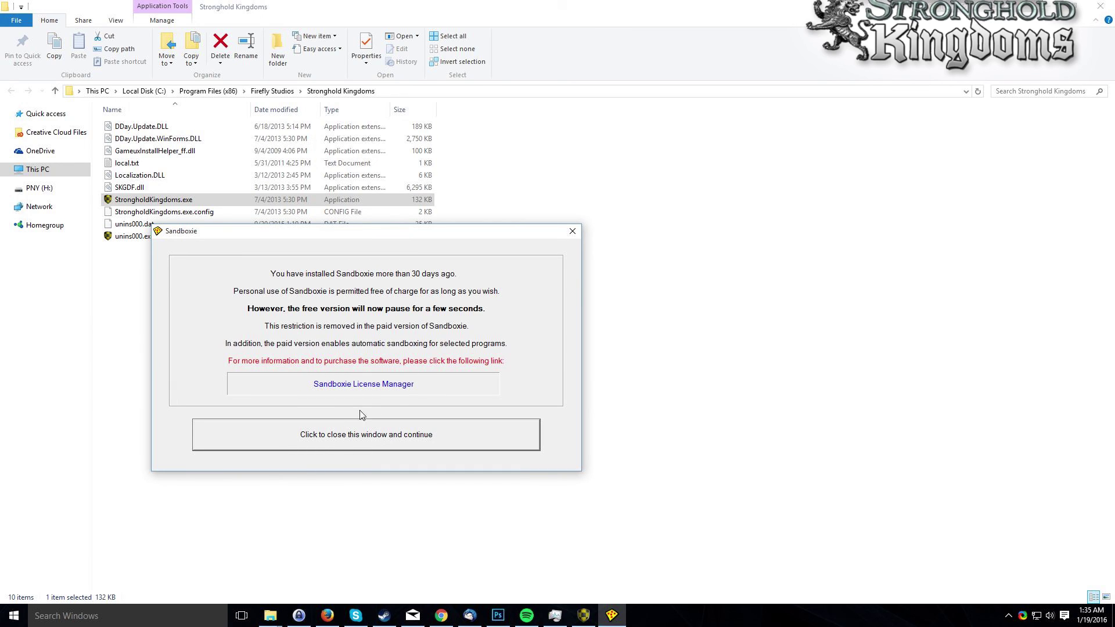
{"action": "left_click_drag", "start_coordinate": [326, 234], "coordinate": [393, 249]}
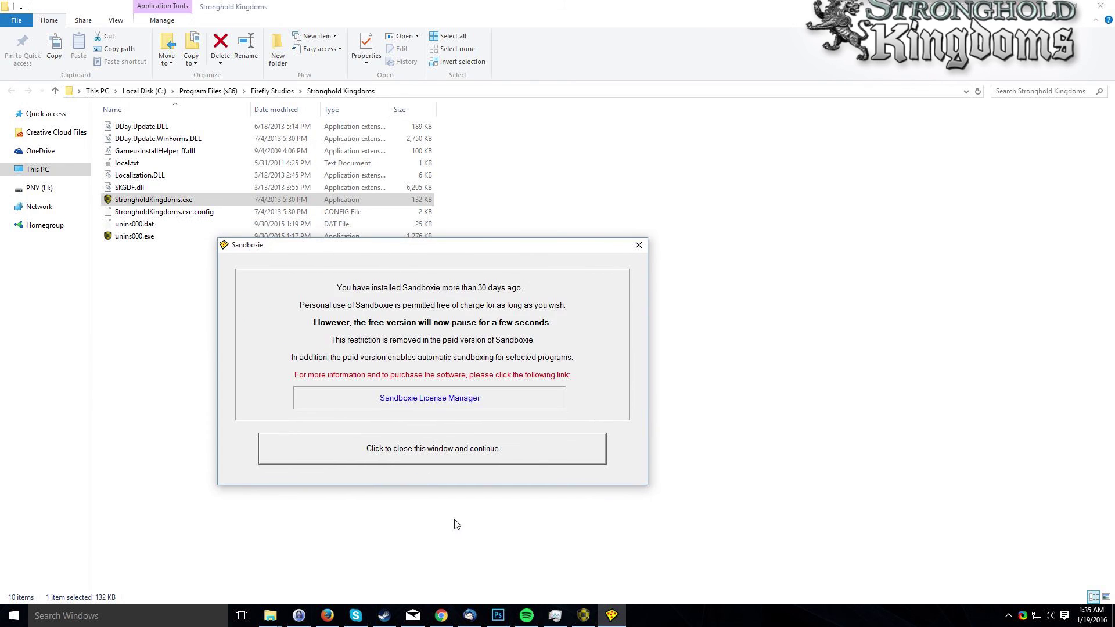
{"action": "left_click", "coordinate": [440, 458]}
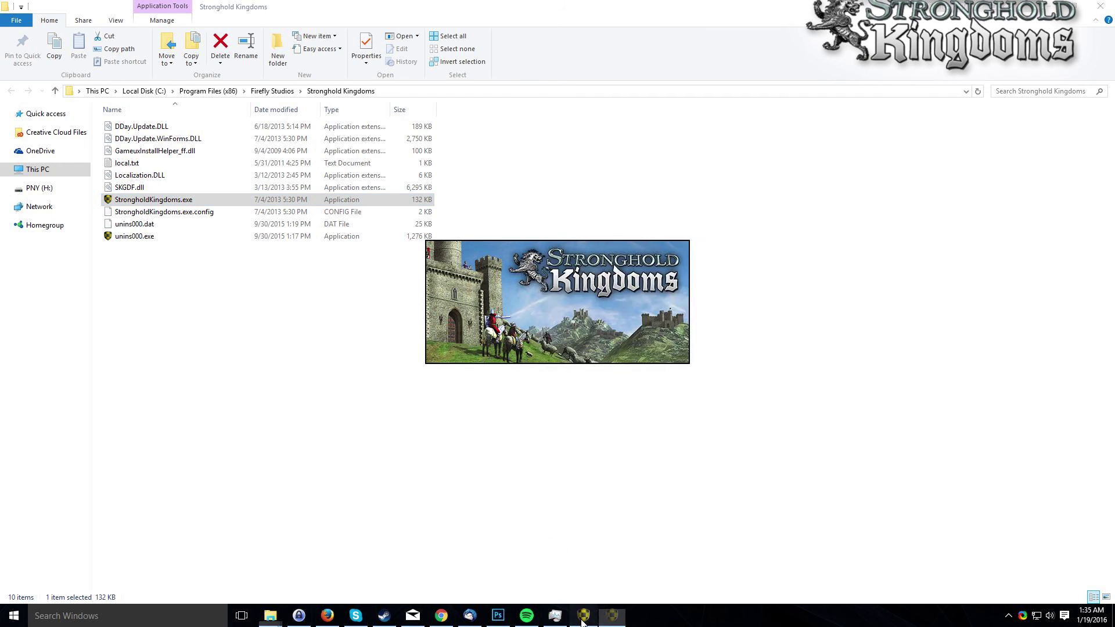
{"action": "left_click_drag", "start_coordinate": [773, 142], "coordinate": [804, 126]}
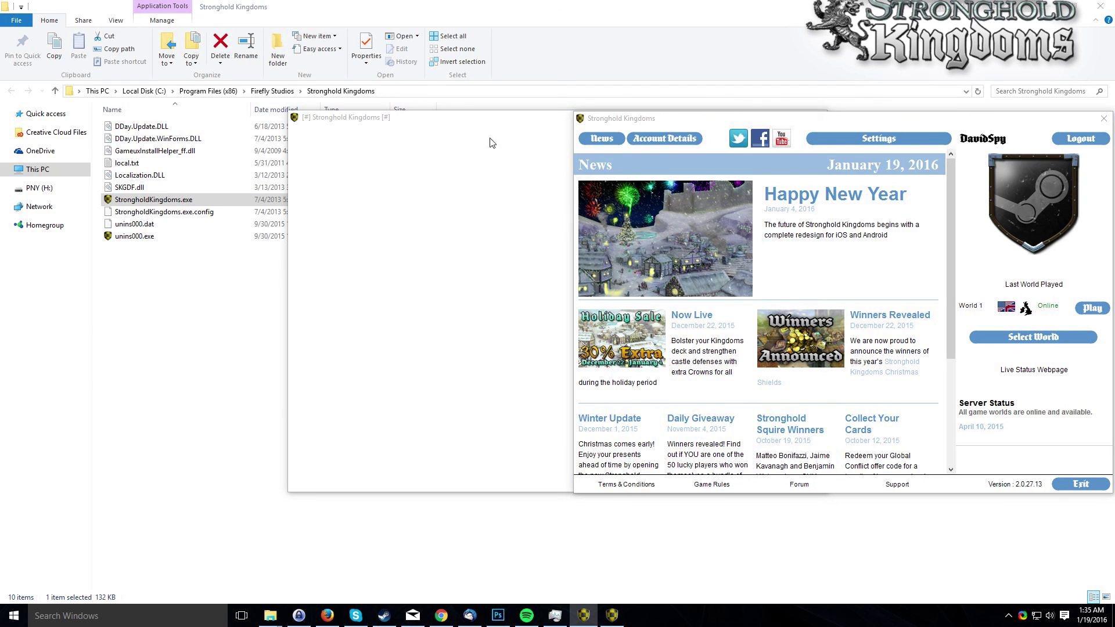
{"action": "left_click_drag", "start_coordinate": [536, 115], "coordinate": [307, 120]}
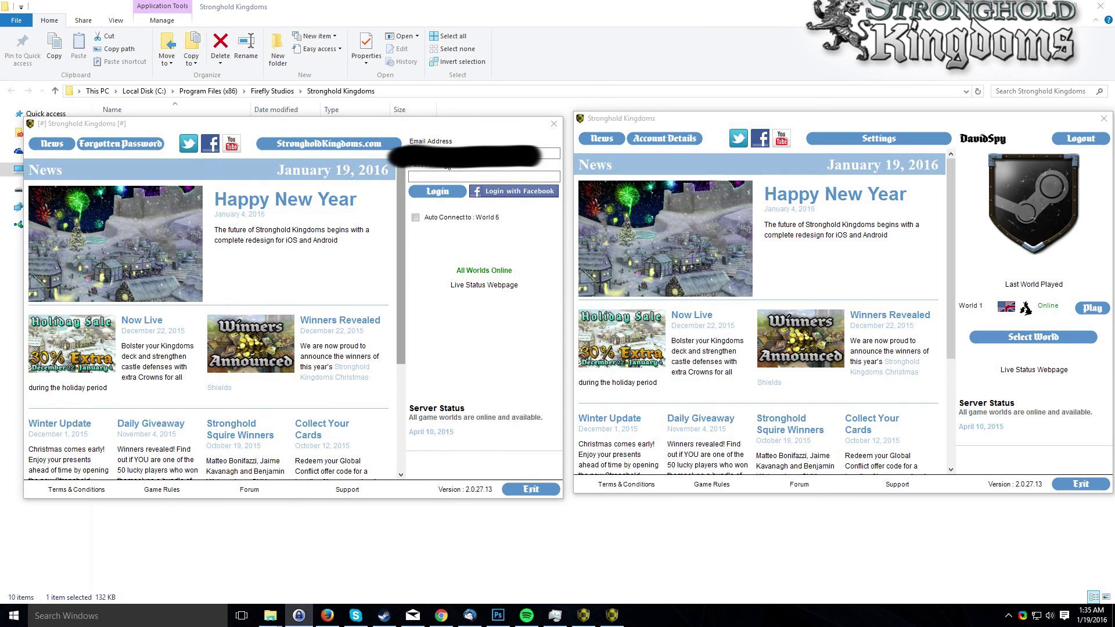
- Paste the account password into the sandboxed launcher and log in
{"action": "left_click", "coordinate": [448, 176]}
{"action": "right_click", "coordinate": [454, 177]}
{"action": "left_click", "coordinate": [489, 227]}
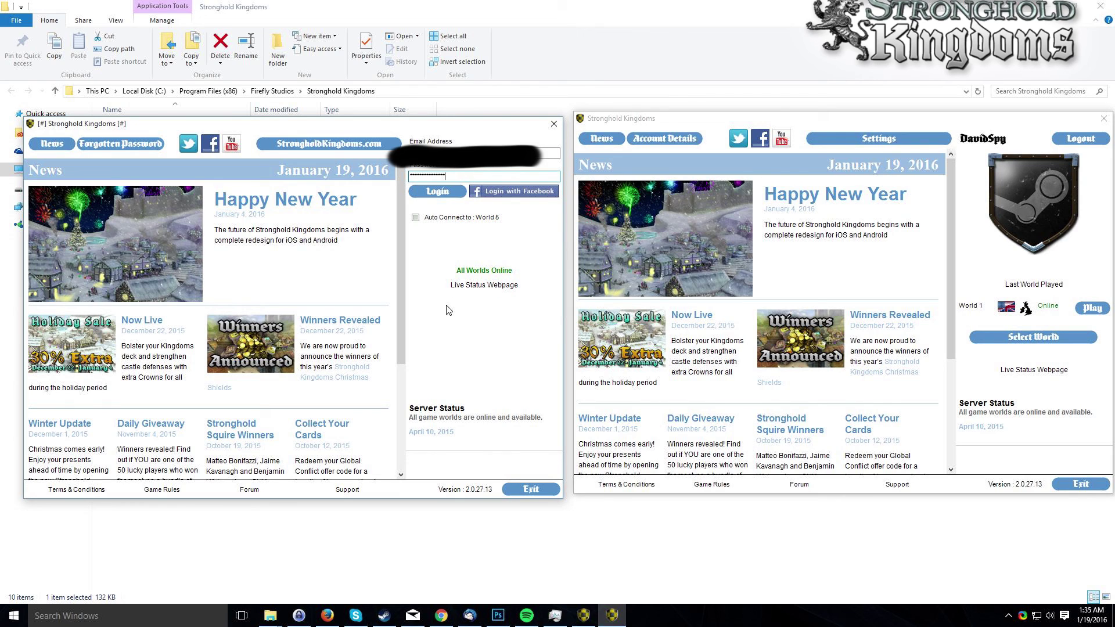
{"action": "left_click", "coordinate": [439, 192]}
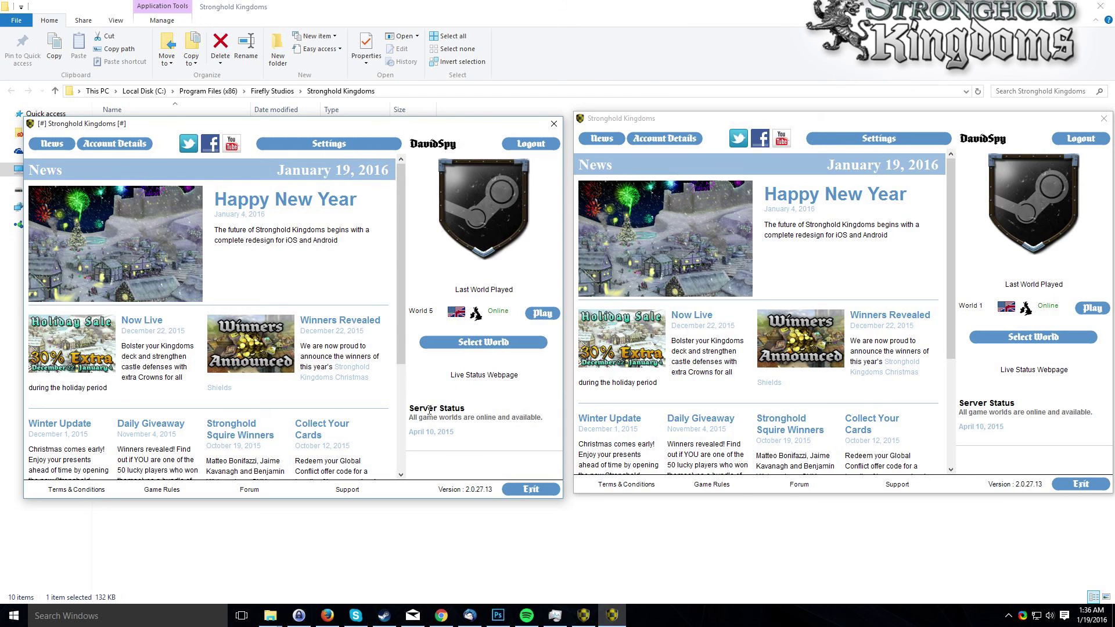
- Align the two launcher windows side by side and start playing World 5 from the sandboxed launcher
{"action": "left_click_drag", "start_coordinate": [415, 119], "coordinate": [402, 117]}
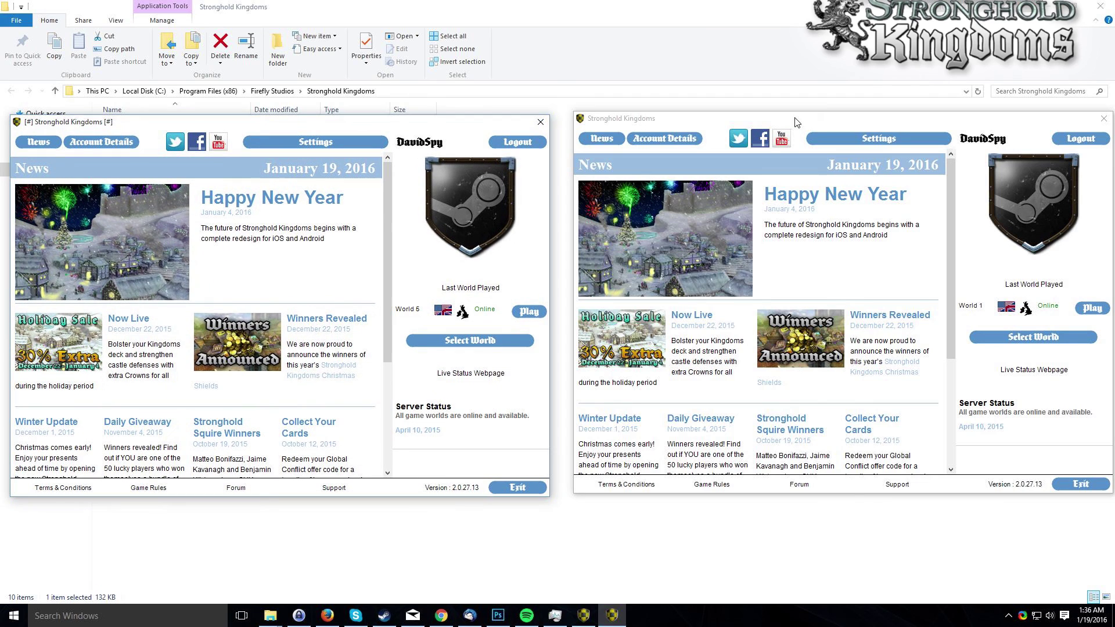
{"action": "left_click_drag", "start_coordinate": [795, 117], "coordinate": [785, 124]}
{"action": "left_click_drag", "start_coordinate": [412, 129], "coordinate": [416, 125]}
{"action": "left_click_drag", "start_coordinate": [730, 123], "coordinate": [733, 119]}
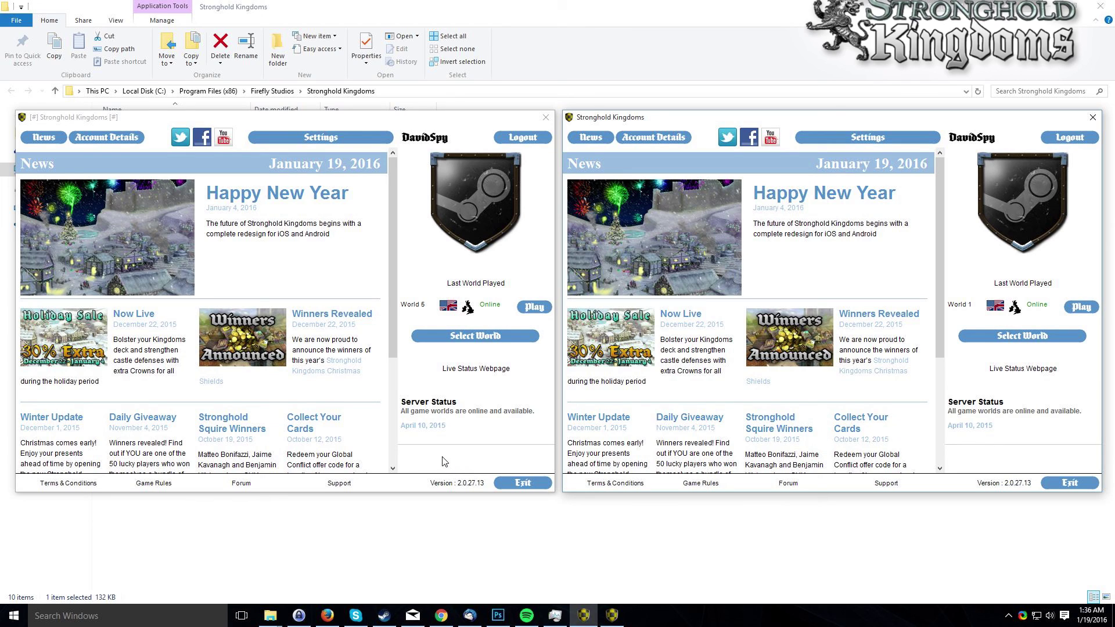
{"action": "left_click", "coordinate": [534, 307]}
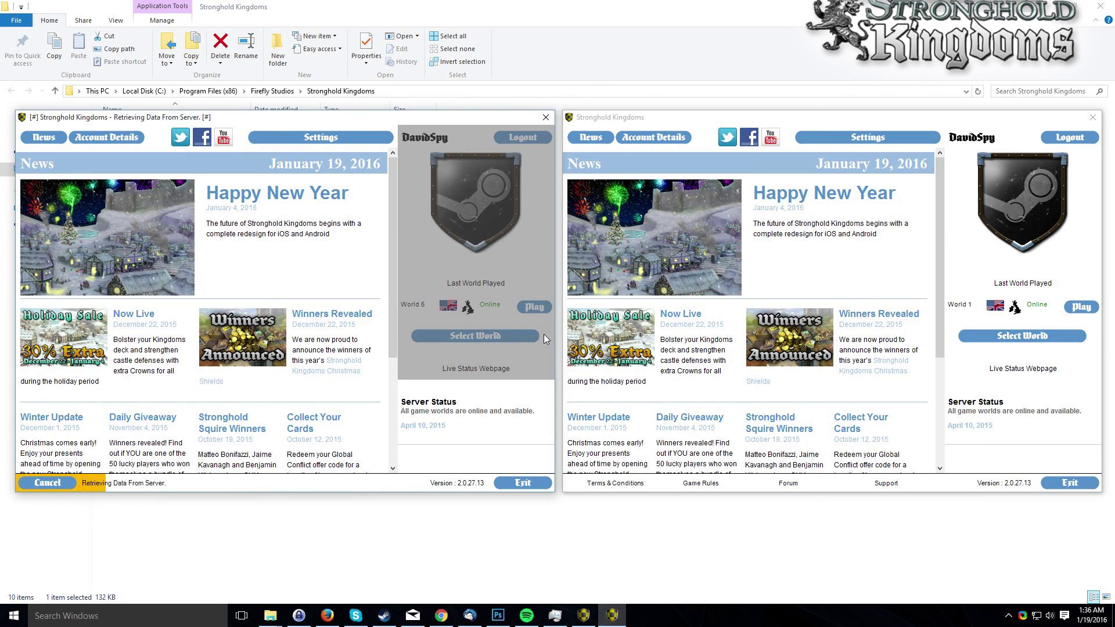
- Try to start World 1 from the original launcher and move the World 5 game window clear of that launcher
{"action": "left_click", "coordinate": [1074, 307]}
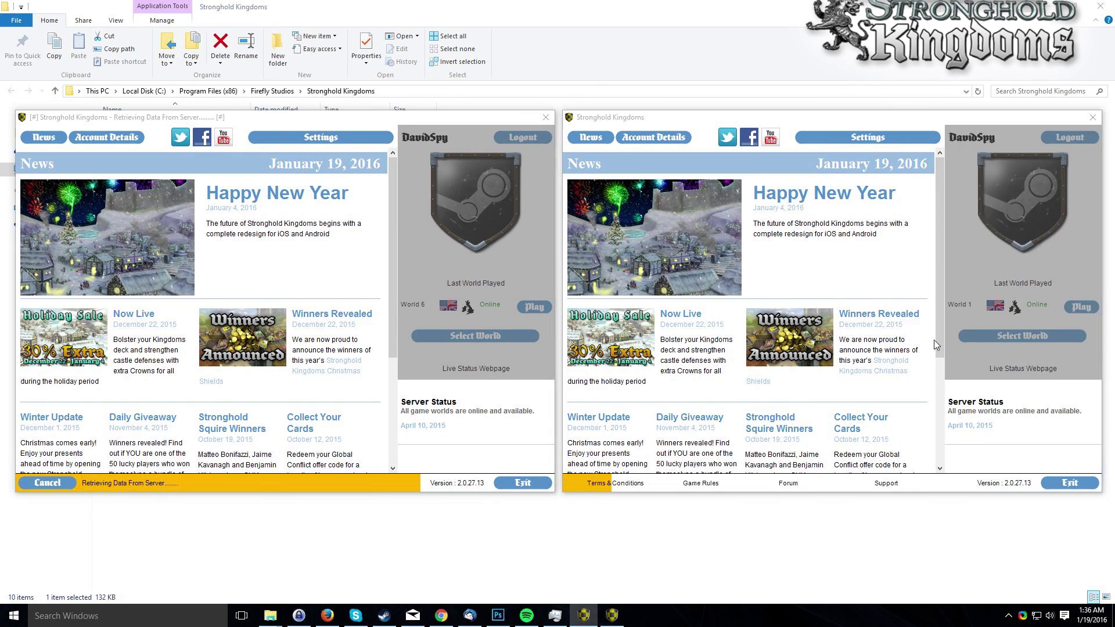
{"action": "left_click", "coordinate": [639, 345]}
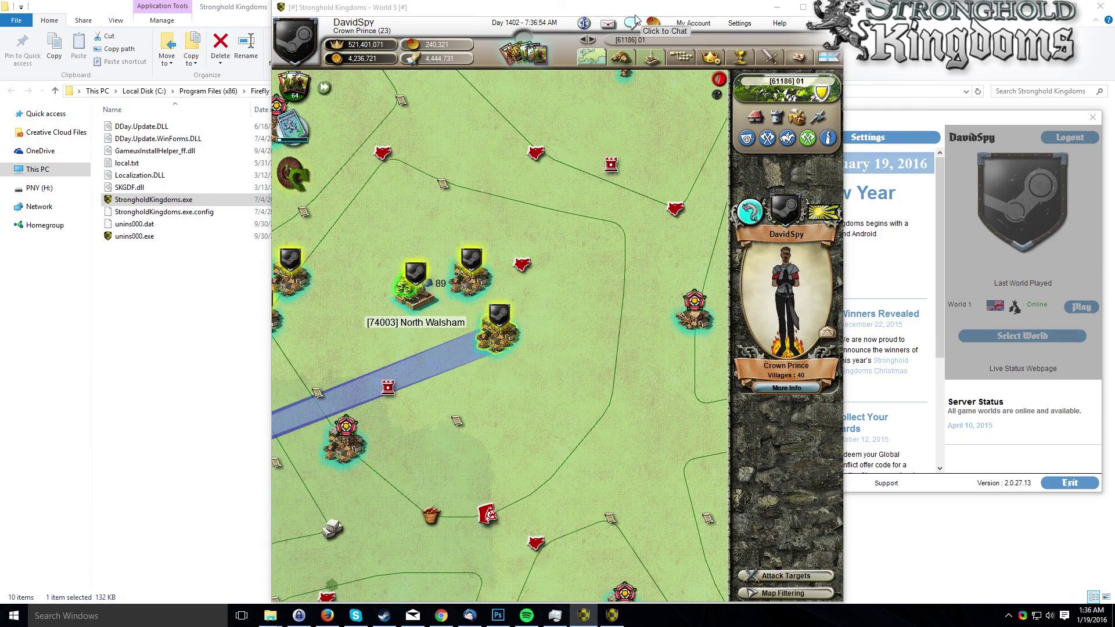
{"action": "left_click_drag", "start_coordinate": [637, 15], "coordinate": [383, 18]}
{"action": "left_click", "coordinate": [636, 347]}
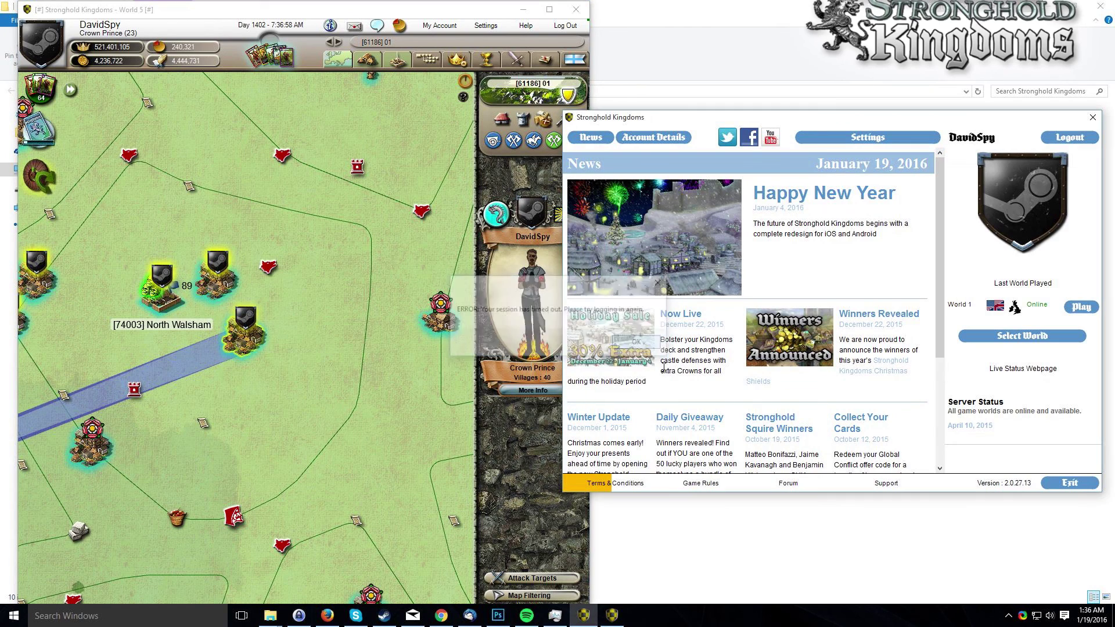
- Reposition the original launcher over the World 5 window's edge and start playing World 1 from it
{"action": "left_click", "coordinate": [1081, 141]}
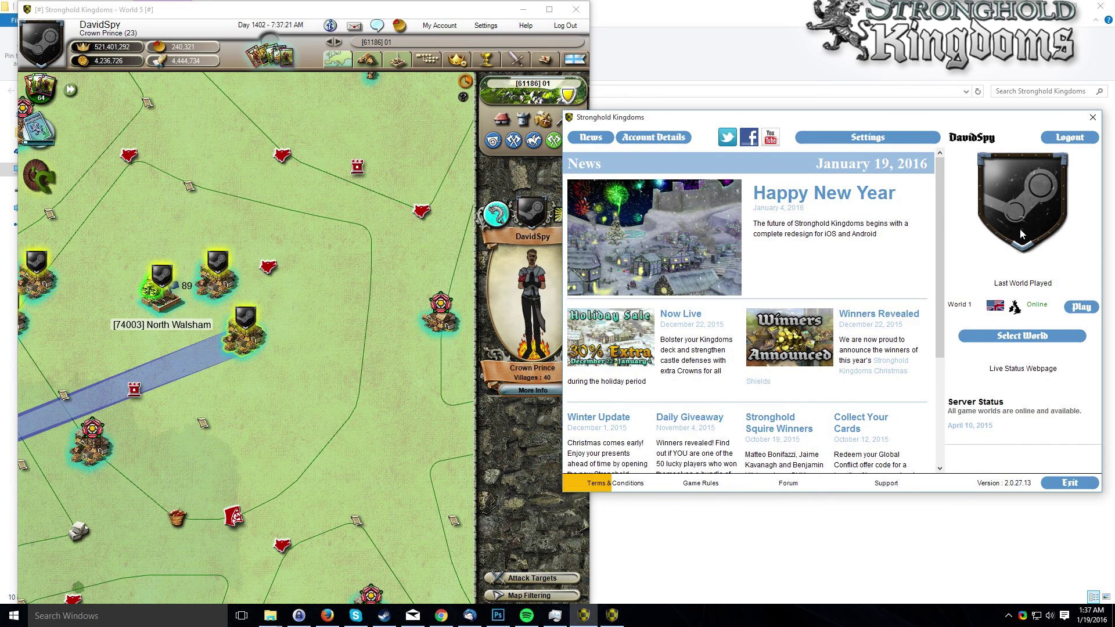
{"action": "left_click_drag", "start_coordinate": [828, 122], "coordinate": [689, 132]}
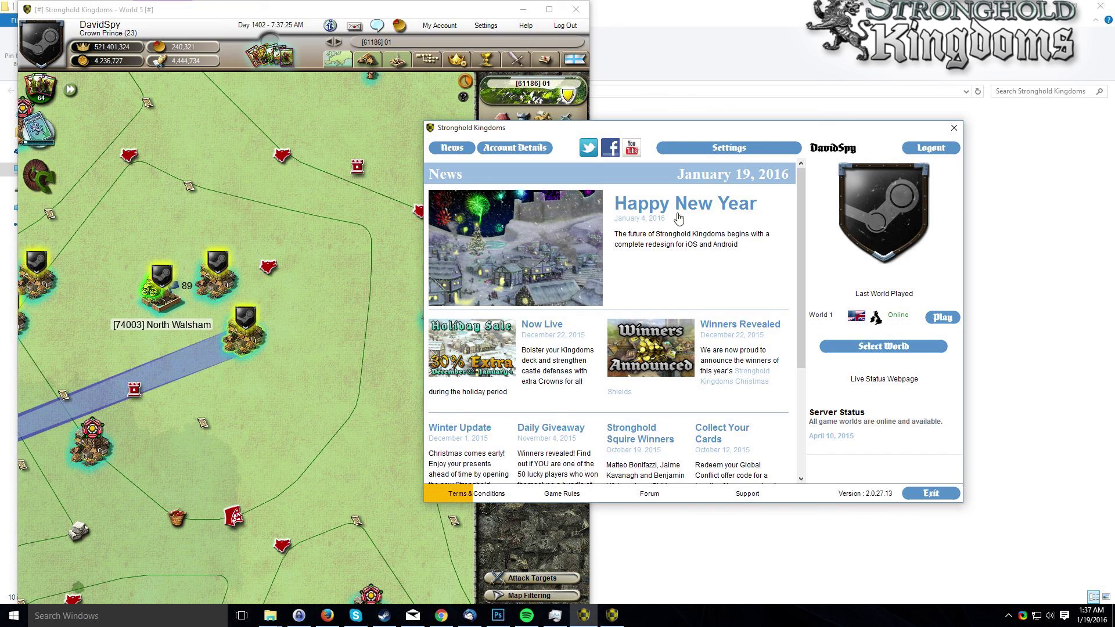
{"action": "left_click_drag", "start_coordinate": [660, 131], "coordinate": [658, 157]}
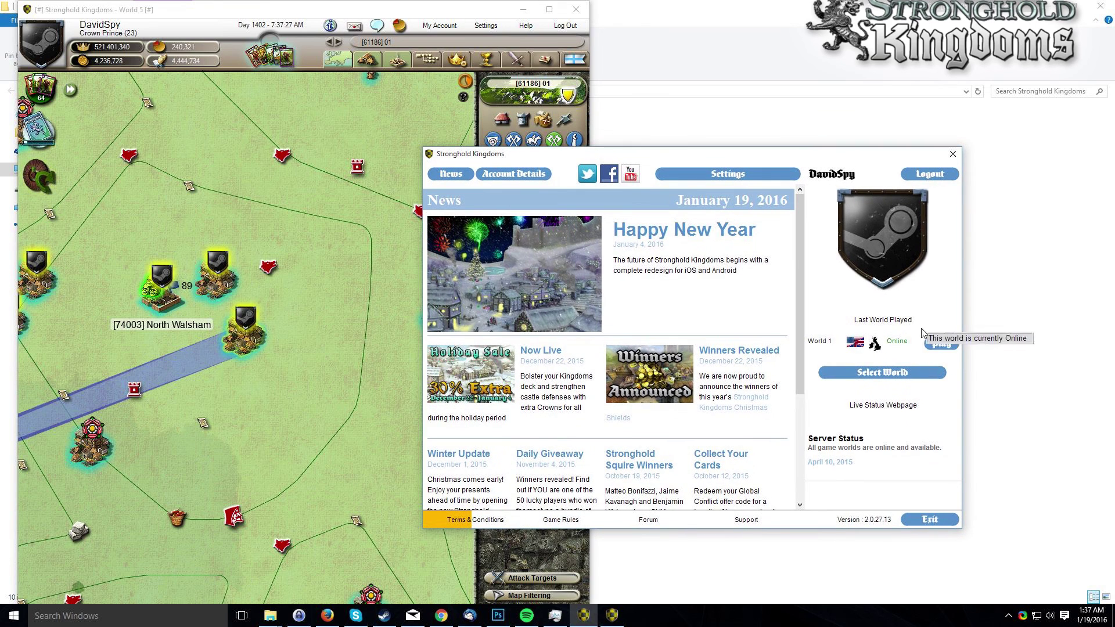
{"action": "left_click", "coordinate": [930, 345]}
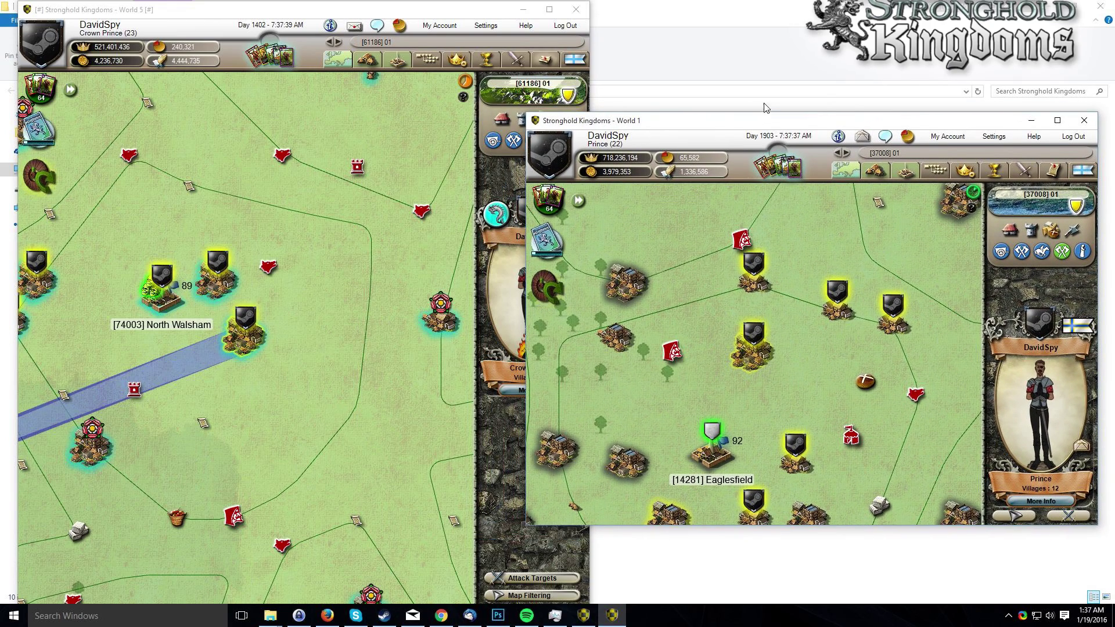
- Place the World 1 game window beside the World 5 window and stretch it to the full screen height
{"action": "left_click_drag", "start_coordinate": [754, 119], "coordinate": [764, 108]}
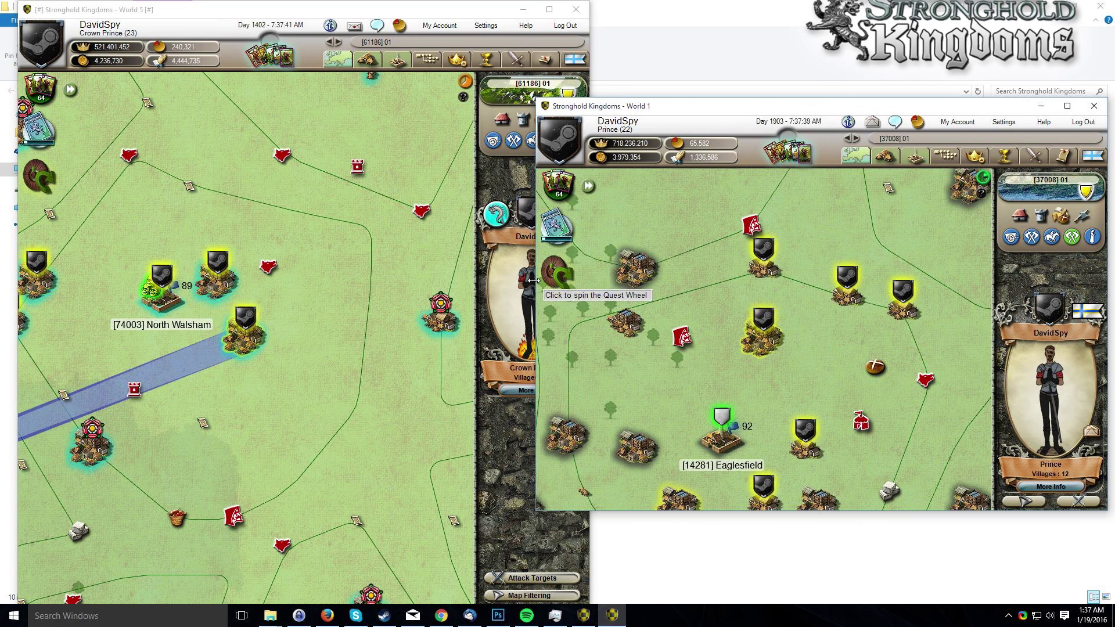
{"action": "left_click_drag", "start_coordinate": [772, 108], "coordinate": [776, 112]}
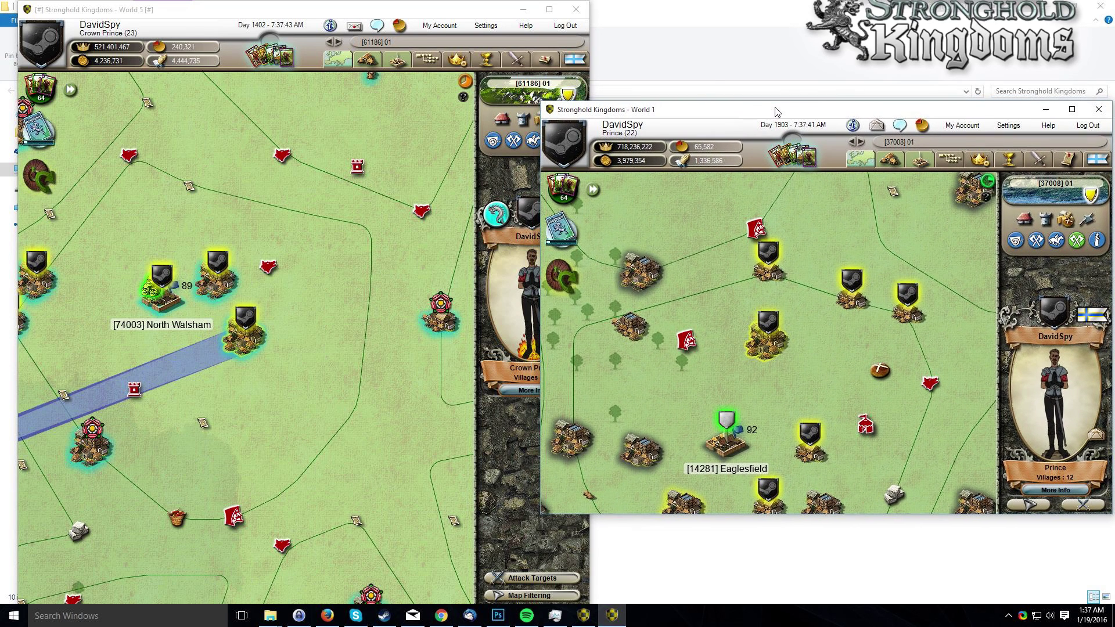
{"action": "double_click", "coordinate": [809, 521]}
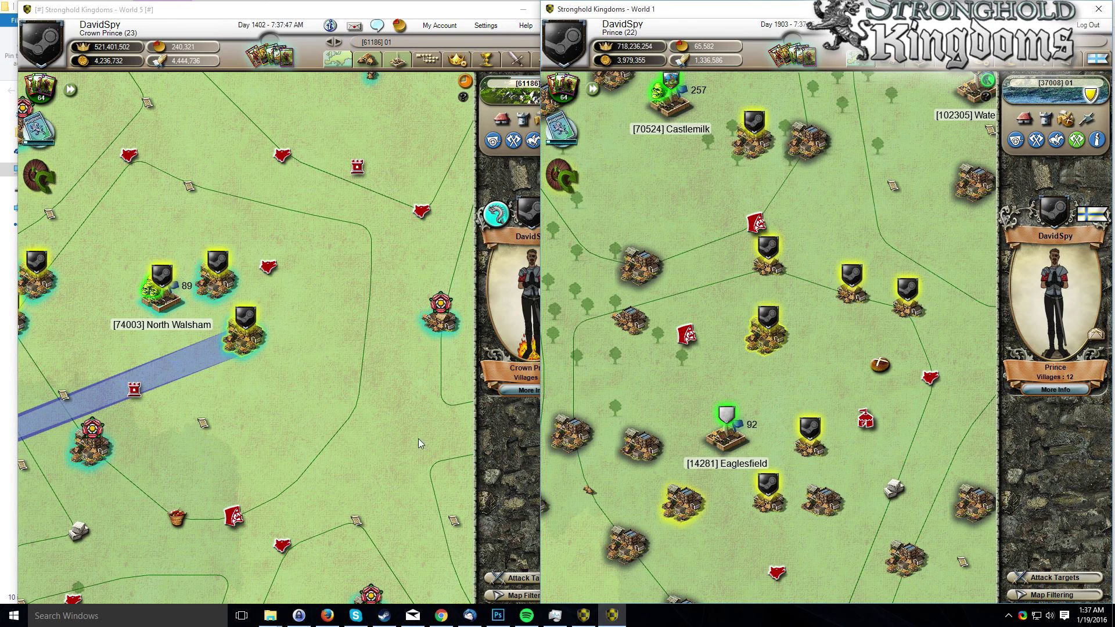
{"action": "left_click", "coordinate": [349, 138]}
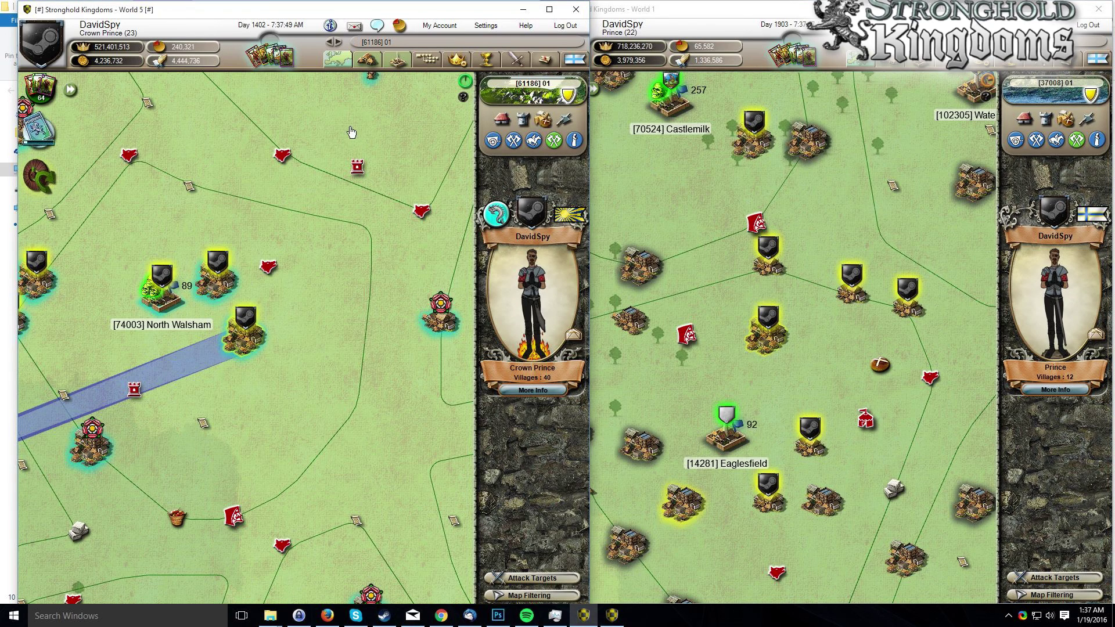
- Test both world maps, zooming World 1 out around Castlemilk, and shift the World 5 window against the screen edge
{"action": "left_click_drag", "start_coordinate": [353, 196], "coordinate": [298, 208]}
{"action": "mouse_move", "coordinate": [274, 269]}
{"action": "left_mouse_down"}
{"action": "mouse_move", "coordinate": [299, 303]}
{"action": "mouse_move", "coordinate": [280, 353]}
{"action": "mouse_move", "coordinate": [297, 247]}
{"action": "mouse_move", "coordinate": [289, 284]}
{"action": "left_mouse_up"}
{"action": "left_click", "coordinate": [766, 325]}
{"action": "scroll", "coordinate": [767, 265], "scroll_direction": "down", "scroll_amount": 5}
{"action": "left_click_drag", "start_coordinate": [269, 360], "coordinate": [368, 333]}
{"action": "left_click_drag", "start_coordinate": [754, 279], "coordinate": [768, 319]}
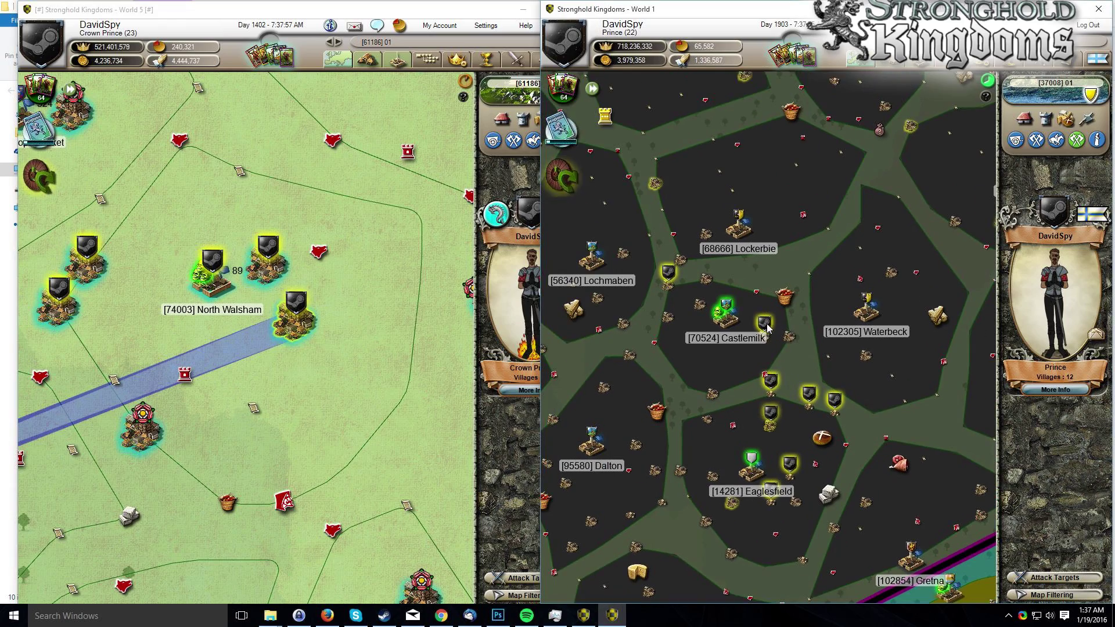
{"action": "left_click_drag", "start_coordinate": [436, 13], "coordinate": [418, 5]}
- Switch between the two clients and examine World 5 around North Walsham and World 1 around Lochmaben
{"action": "left_click_drag", "start_coordinate": [691, 181], "coordinate": [728, 214]}
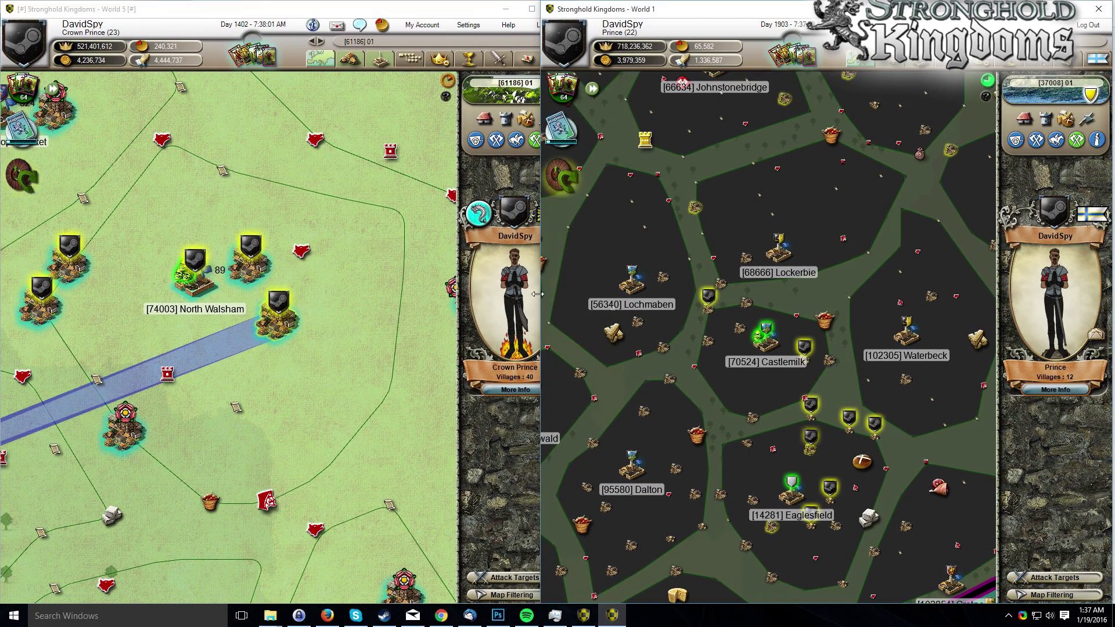
{"action": "left_click_drag", "start_coordinate": [572, 256], "coordinate": [667, 308]}
{"action": "left_click", "coordinate": [358, 133]}
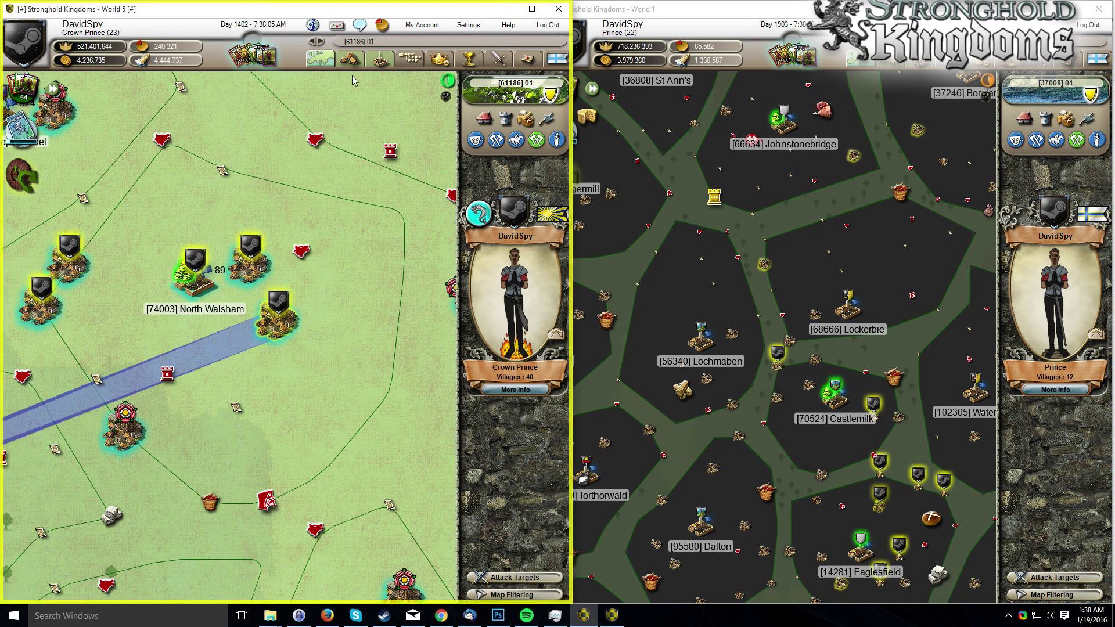
{"action": "left_click_drag", "start_coordinate": [326, 259], "coordinate": [354, 212]}
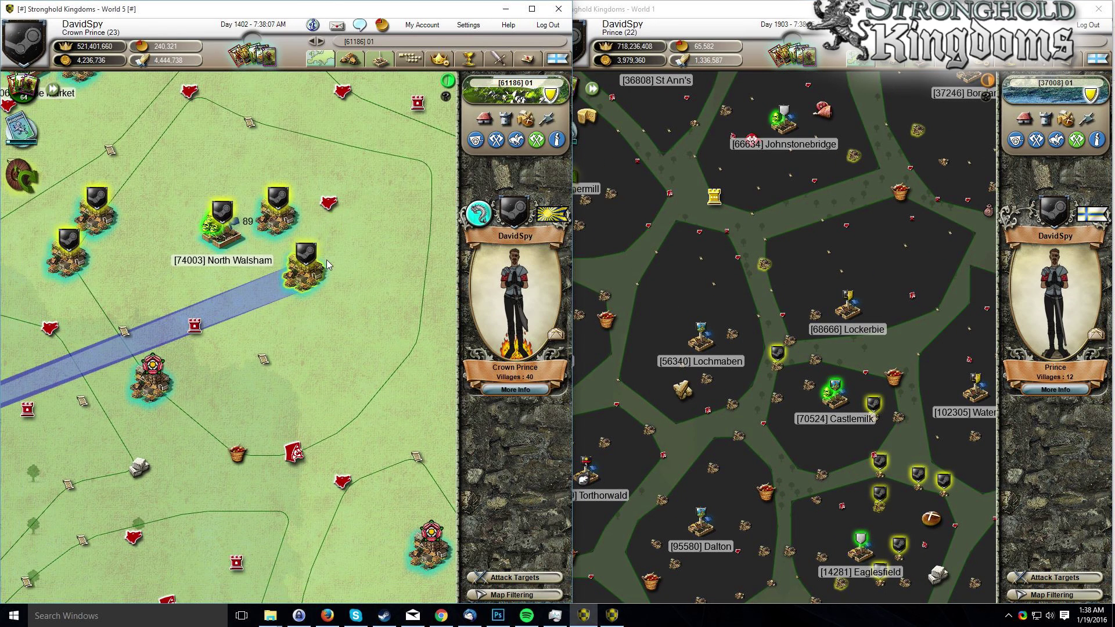
{"action": "left_click_drag", "start_coordinate": [295, 312], "coordinate": [294, 365]}
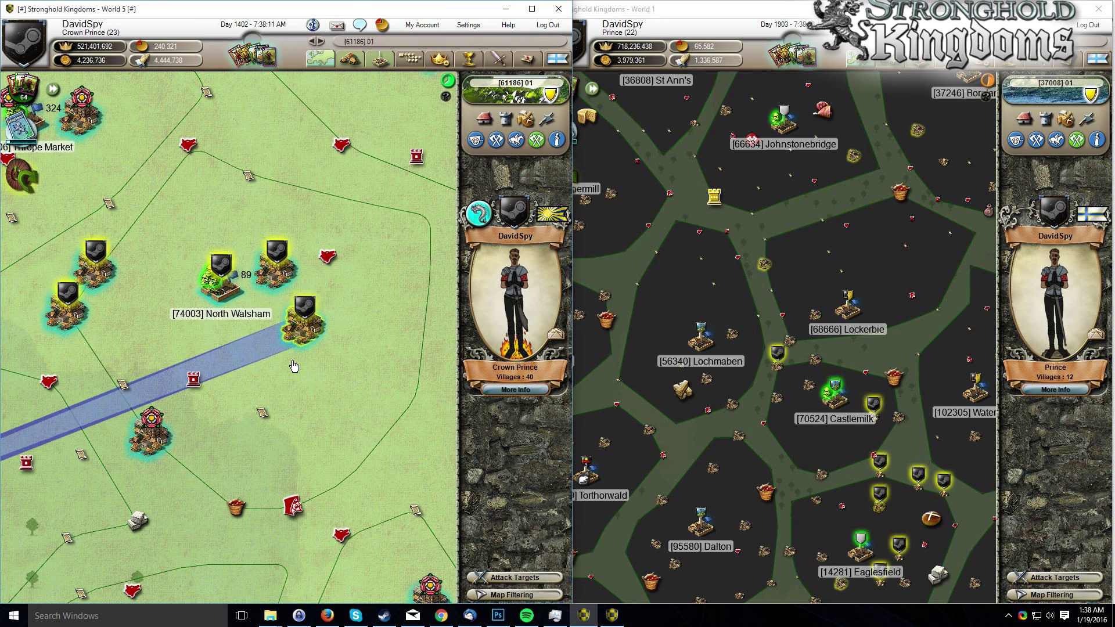
{"action": "left_click_drag", "start_coordinate": [263, 270], "coordinate": [268, 326]}
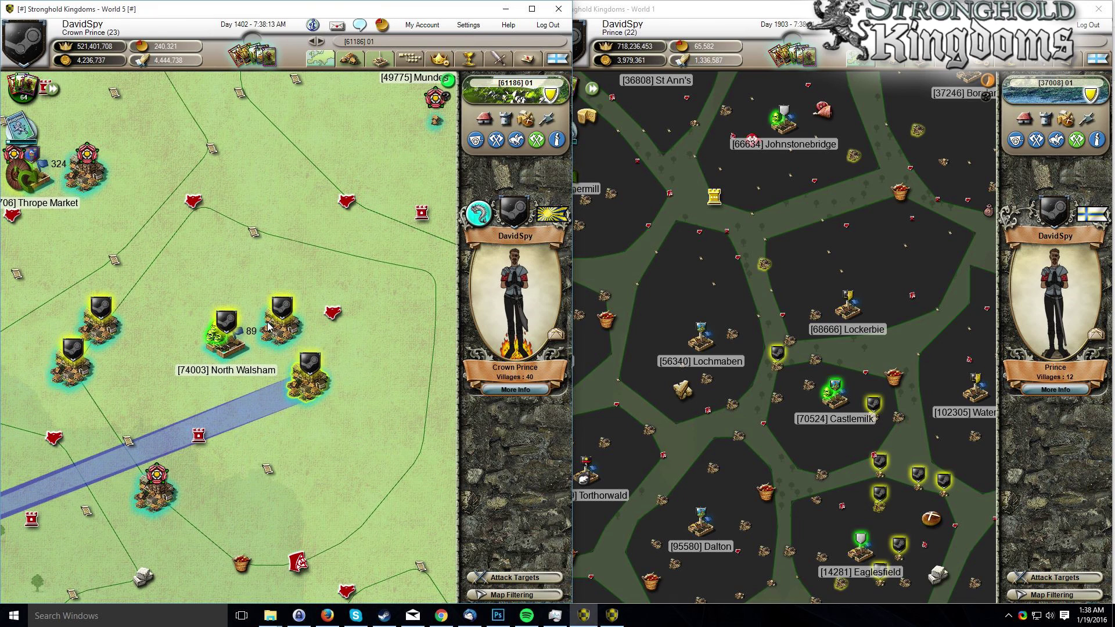
{"action": "left_click", "coordinate": [671, 339]}
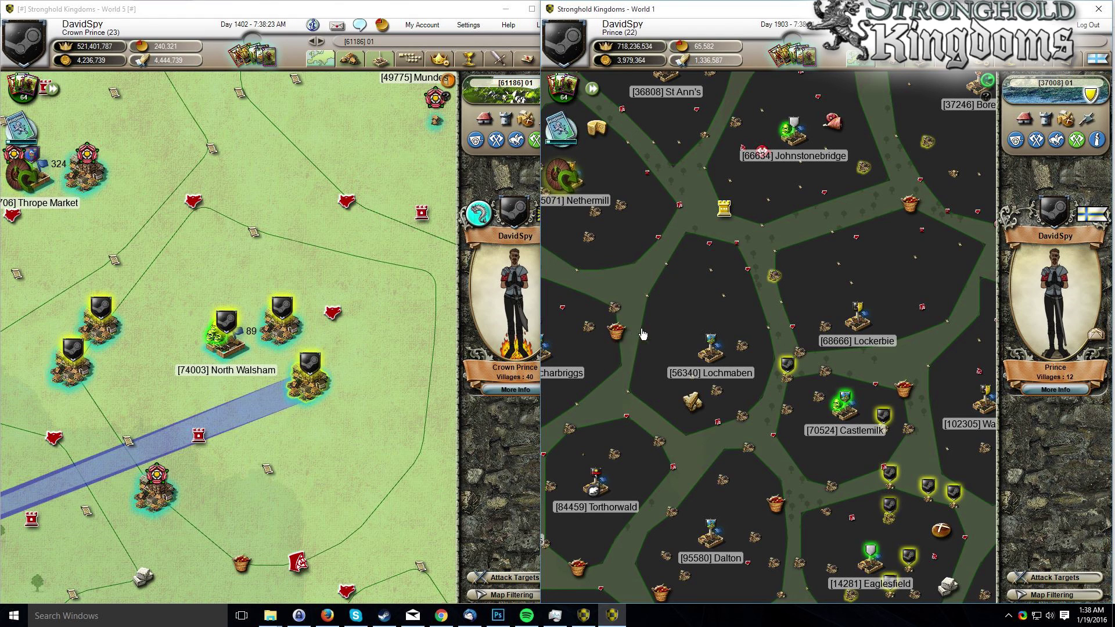
{"action": "left_click_drag", "start_coordinate": [646, 330], "coordinate": [663, 332]}
{"action": "left_click_drag", "start_coordinate": [684, 257], "coordinate": [667, 293]}
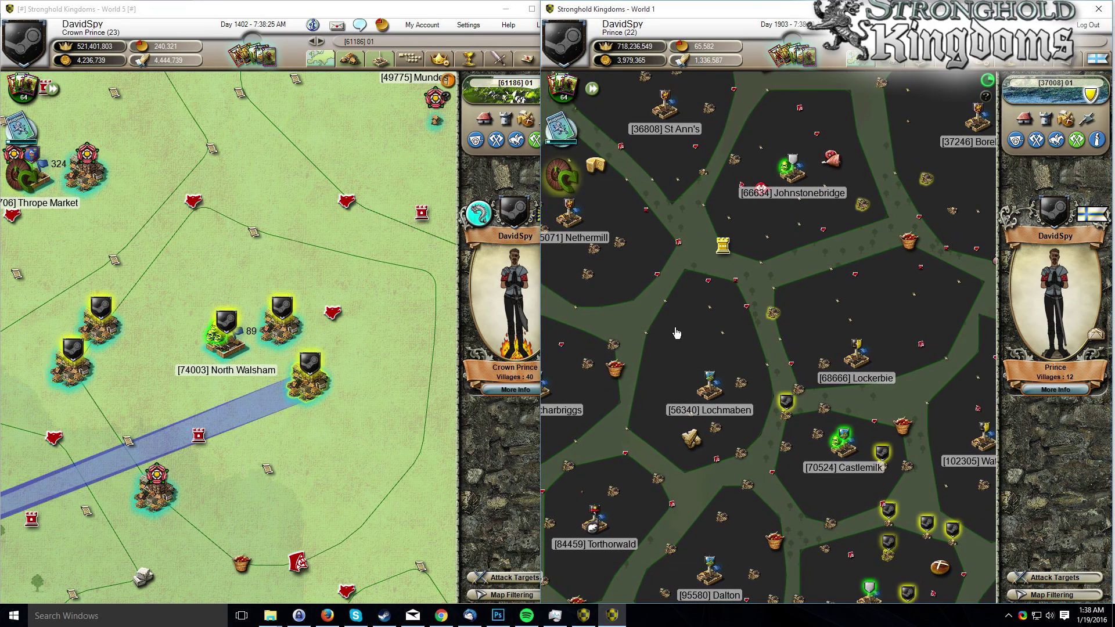
- Examine the World 5 map near North Walsham alongside the World 1 parishes of Lockerbie, Castlemilk and Waterbeck
{"action": "left_click_drag", "start_coordinate": [335, 415], "coordinate": [303, 375]}
{"action": "left_click_drag", "start_coordinate": [291, 326], "coordinate": [336, 369]}
{"action": "left_click_drag", "start_coordinate": [763, 301], "coordinate": [643, 306]}
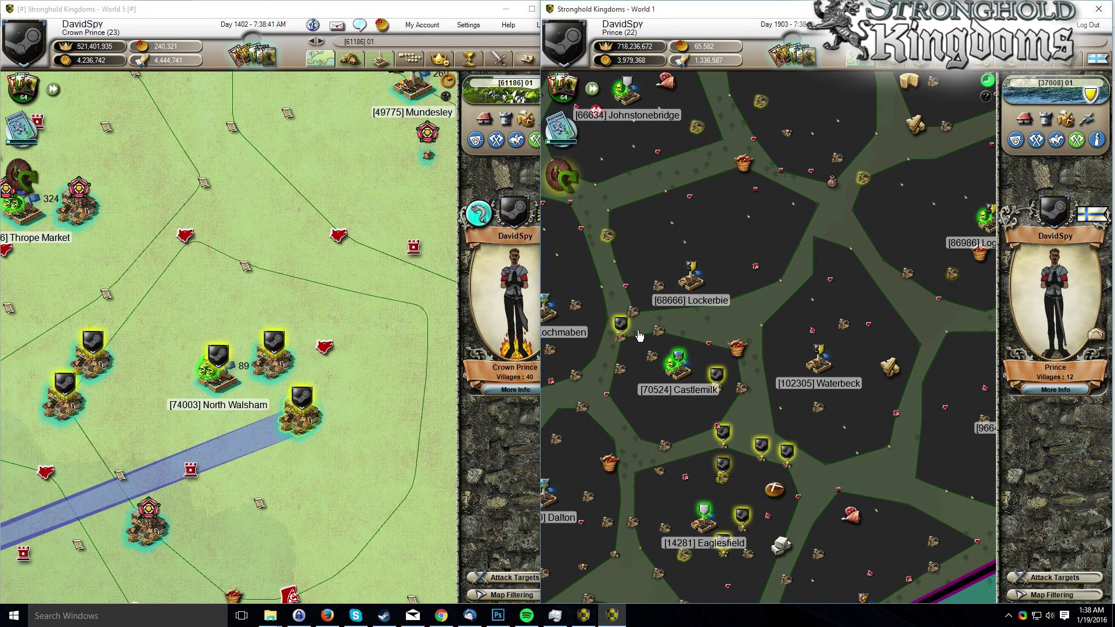
{"action": "left_click_drag", "start_coordinate": [630, 395], "coordinate": [717, 402]}
{"action": "left_click_drag", "start_coordinate": [340, 388], "coordinate": [285, 333]}
{"action": "left_click", "coordinate": [704, 301]}
{"action": "left_click_drag", "start_coordinate": [704, 301], "coordinate": [726, 331]}
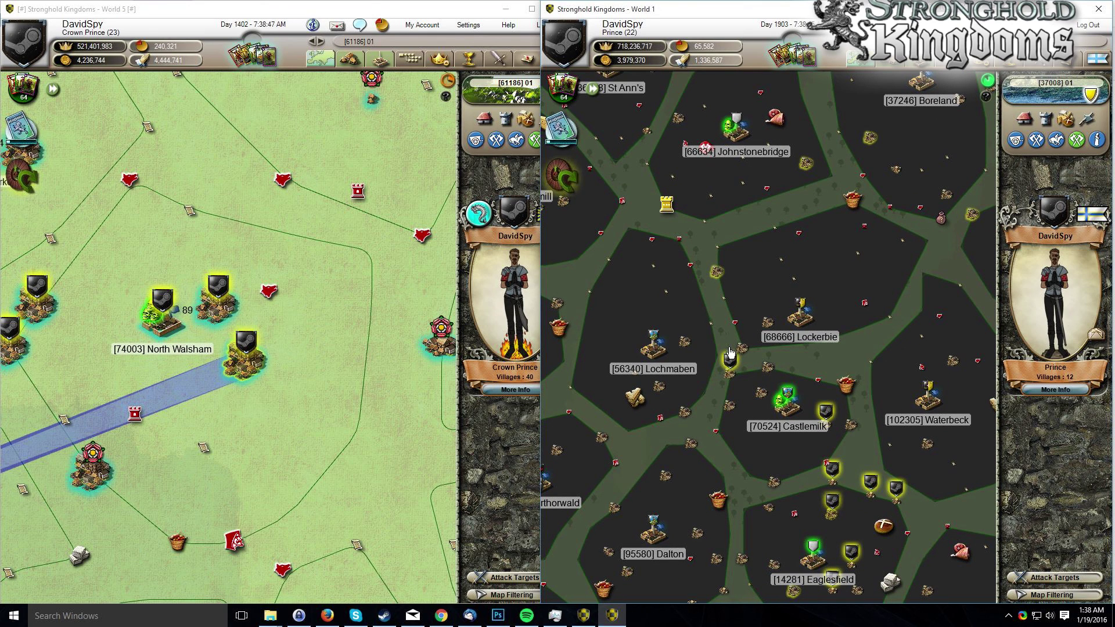
{"action": "left_click_drag", "start_coordinate": [731, 352], "coordinate": [718, 303]}
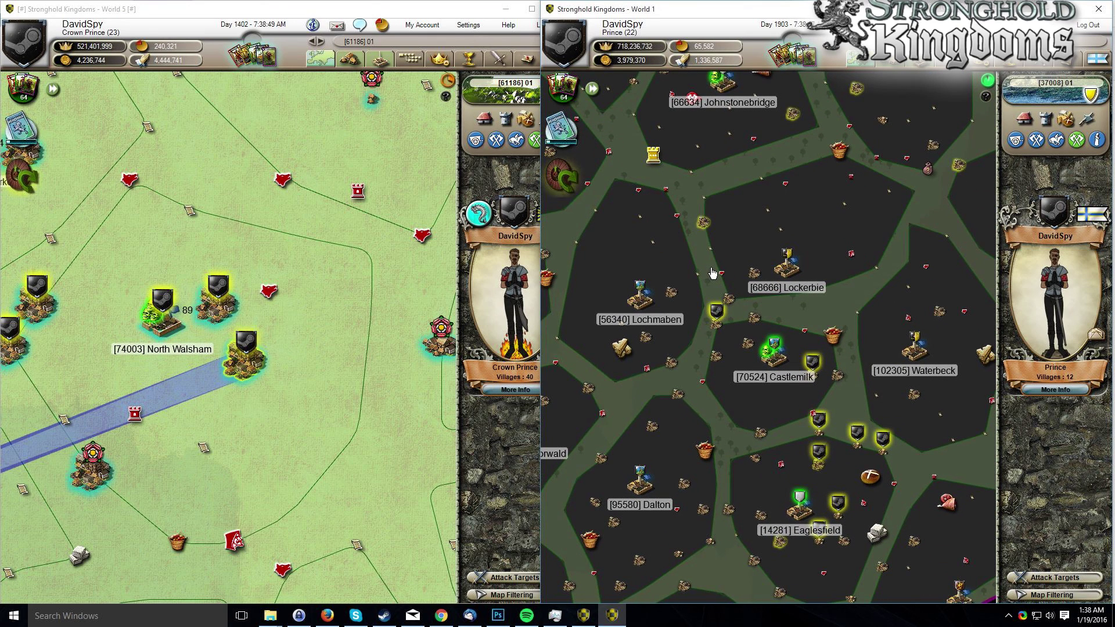
{"action": "left_click_drag", "start_coordinate": [694, 244], "coordinate": [655, 274]}
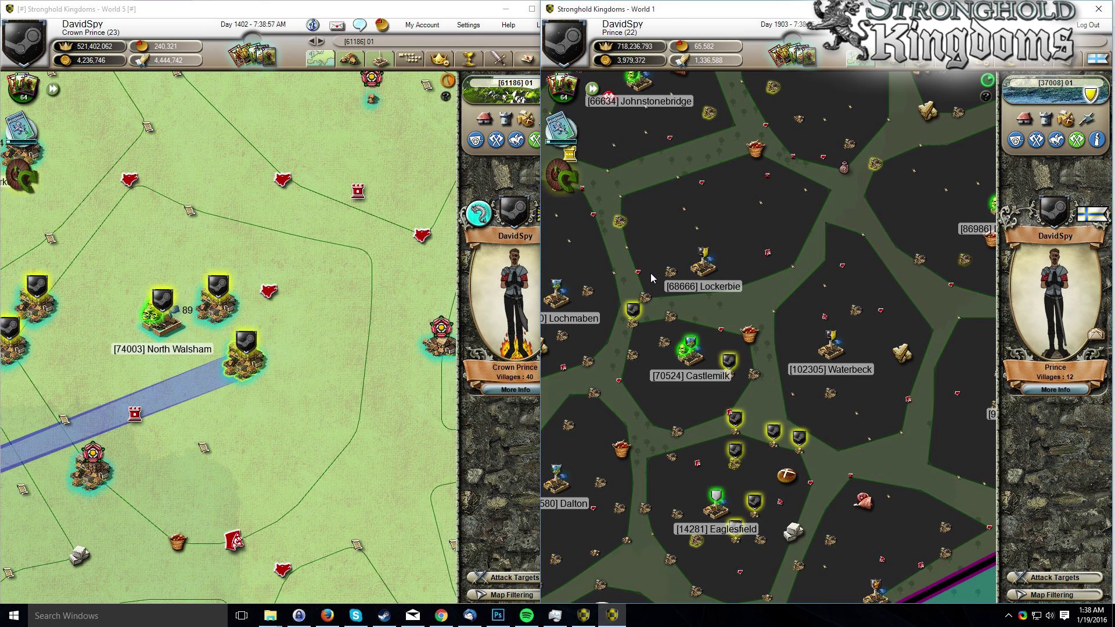
- Examine the villages between Lockerbie and Castlemilk on the World 1 map at a closer zoom
{"action": "left_click_drag", "start_coordinate": [651, 278], "coordinate": [669, 343]}
{"action": "left_click_drag", "start_coordinate": [638, 433], "coordinate": [753, 365]}
{"action": "scroll", "coordinate": [633, 385], "scroll_direction": "up", "scroll_amount": 2}
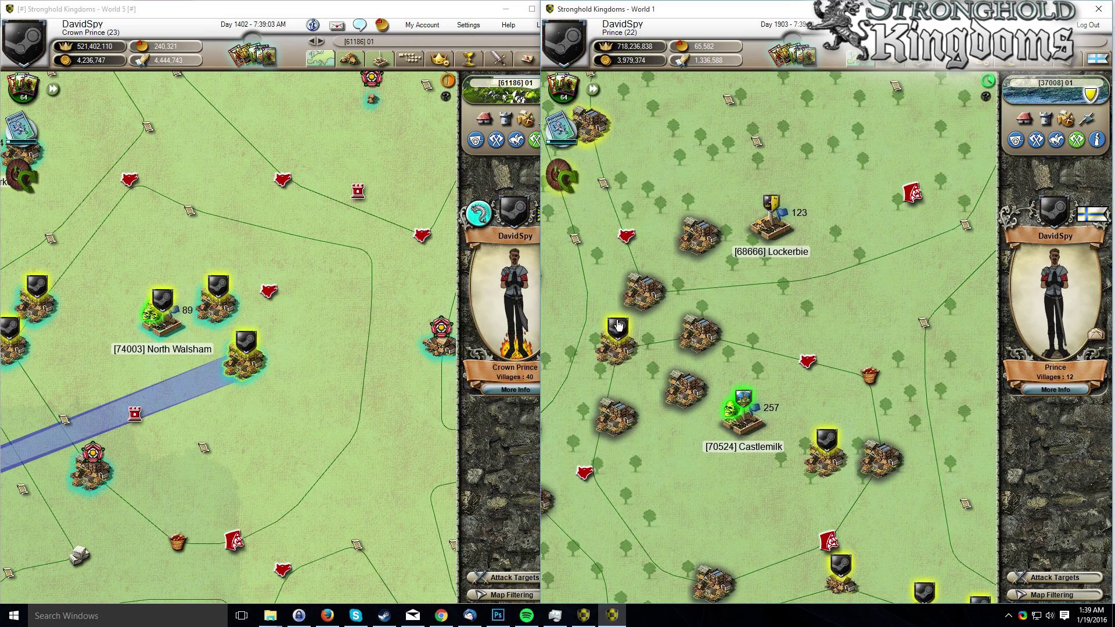
{"action": "mouse_move", "coordinate": [690, 289]}
{"action": "left_mouse_down"}
{"action": "mouse_move", "coordinate": [703, 333]}
{"action": "mouse_move", "coordinate": [682, 276]}
{"action": "left_mouse_up"}
{"action": "left_click_drag", "start_coordinate": [692, 367], "coordinate": [706, 386]}
{"action": "left_click_drag", "start_coordinate": [676, 348], "coordinate": [688, 372]}
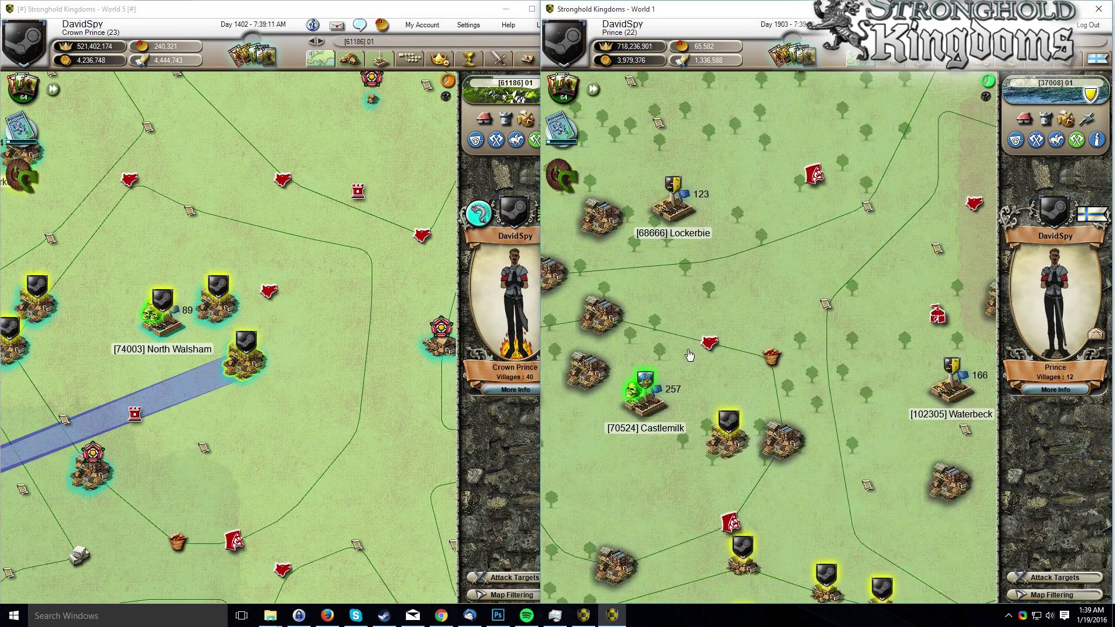
{"action": "left_click_drag", "start_coordinate": [688, 324], "coordinate": [687, 186]}
{"action": "left_click_drag", "start_coordinate": [625, 322], "coordinate": [658, 367]}
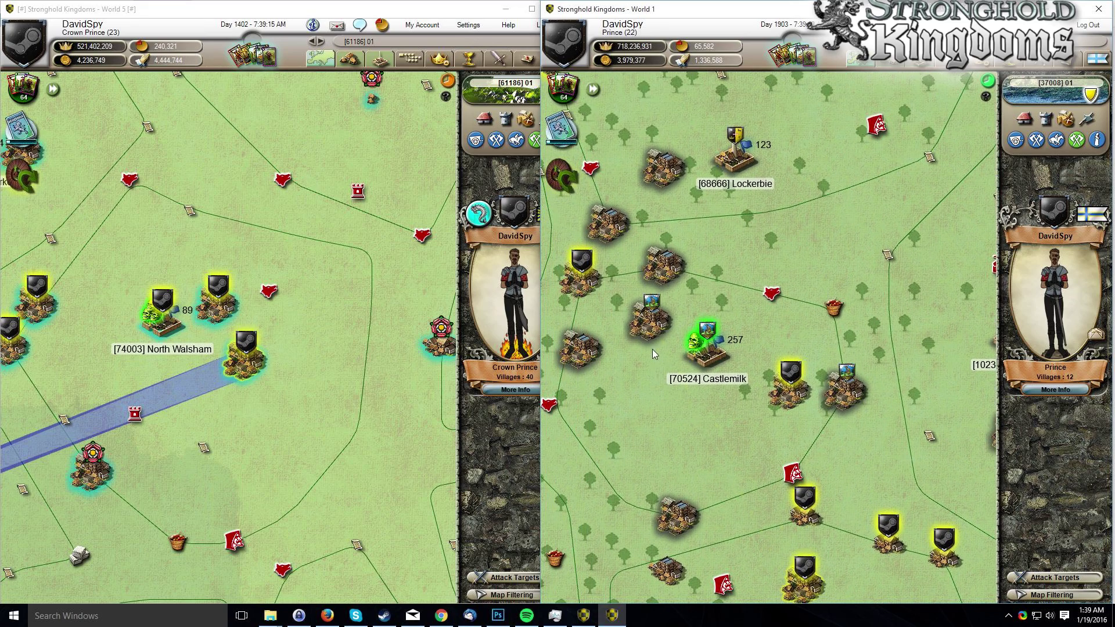
{"action": "left_click_drag", "start_coordinate": [691, 413], "coordinate": [706, 453]}
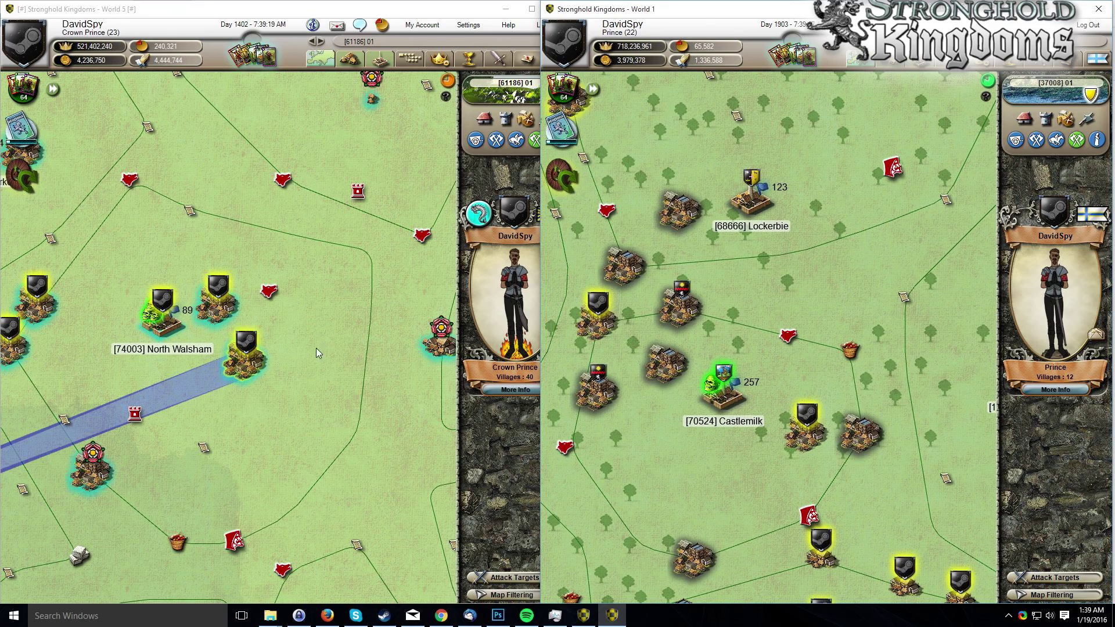
- Look over the World 5 villages toward Thrope Market, and recheck the villages around Castlemilk in World 1
{"action": "left_click_drag", "start_coordinate": [314, 354], "coordinate": [340, 390]}
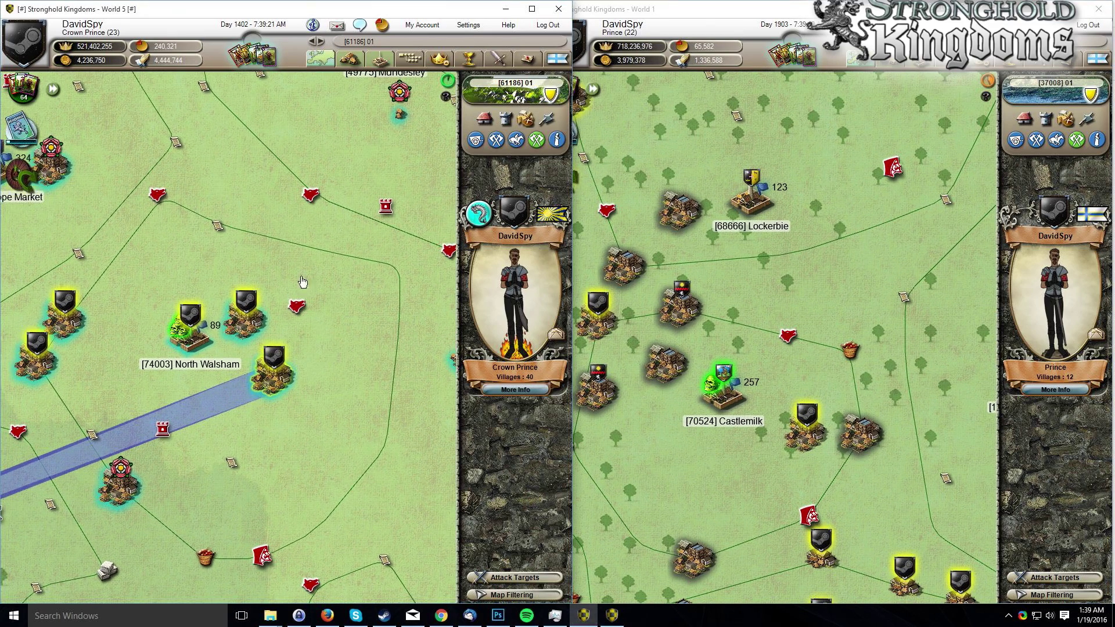
{"action": "left_click_drag", "start_coordinate": [304, 285], "coordinate": [297, 240]}
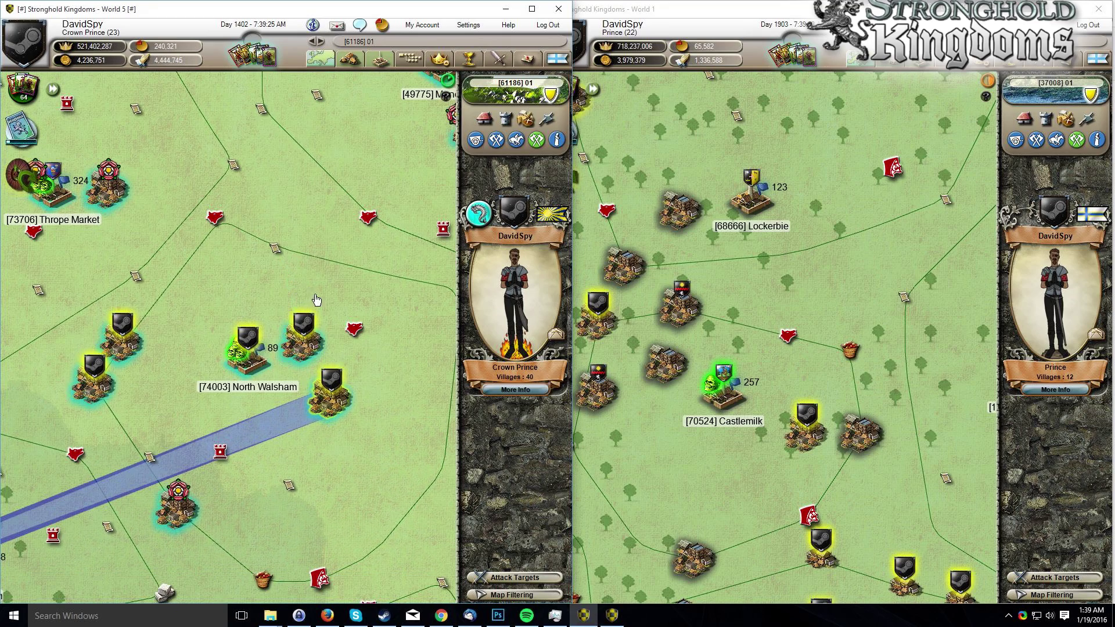
{"action": "left_click_drag", "start_coordinate": [316, 299], "coordinate": [302, 273]}
{"action": "left_click", "coordinate": [712, 353]}
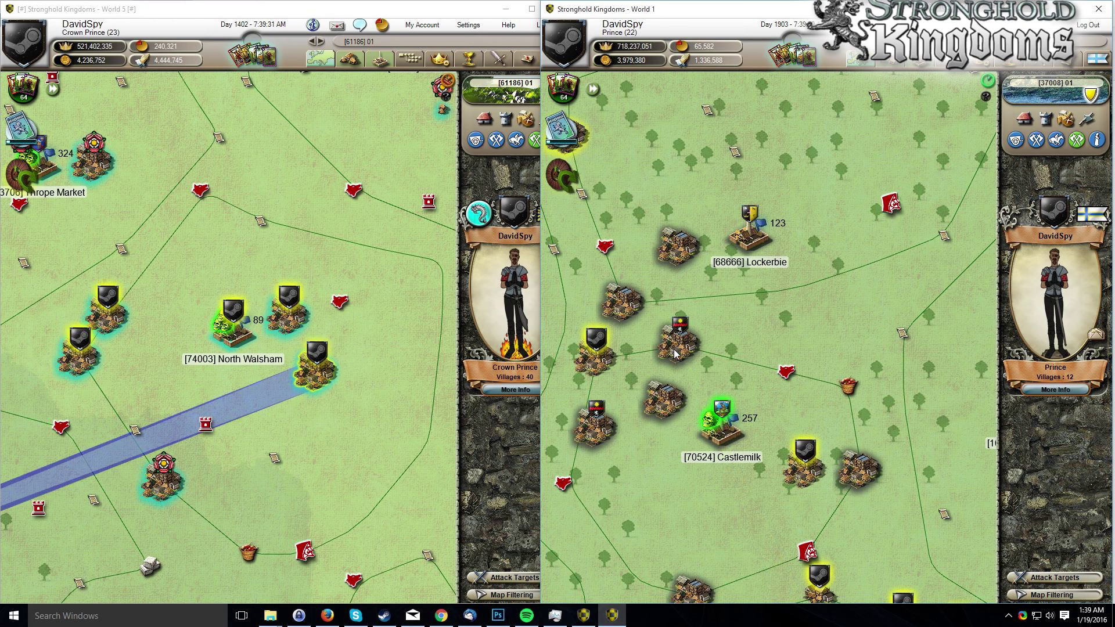
{"action": "left_click_drag", "start_coordinate": [684, 343], "coordinate": [673, 329]}
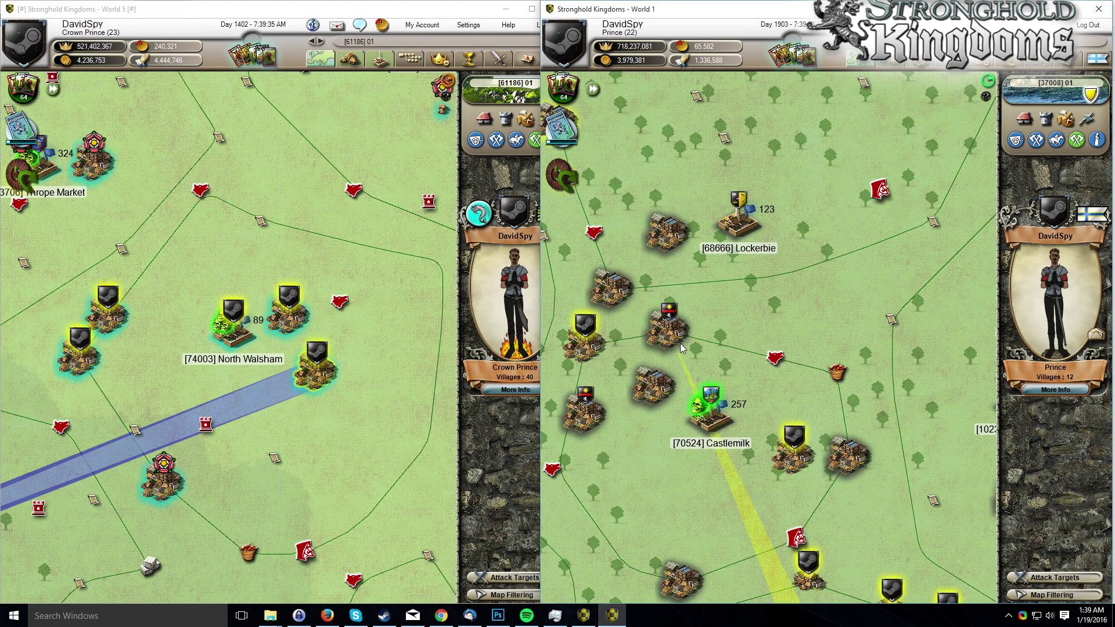
{"action": "left_click_drag", "start_coordinate": [680, 343], "coordinate": [663, 314]}
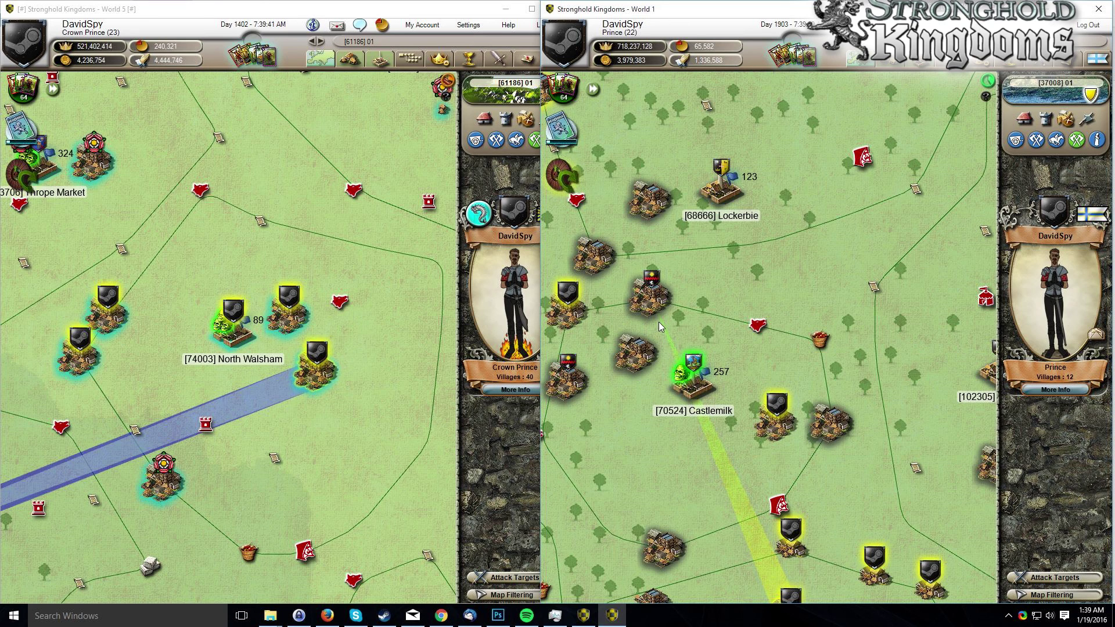
{"action": "left_click_drag", "start_coordinate": [658, 321], "coordinate": [677, 338]}
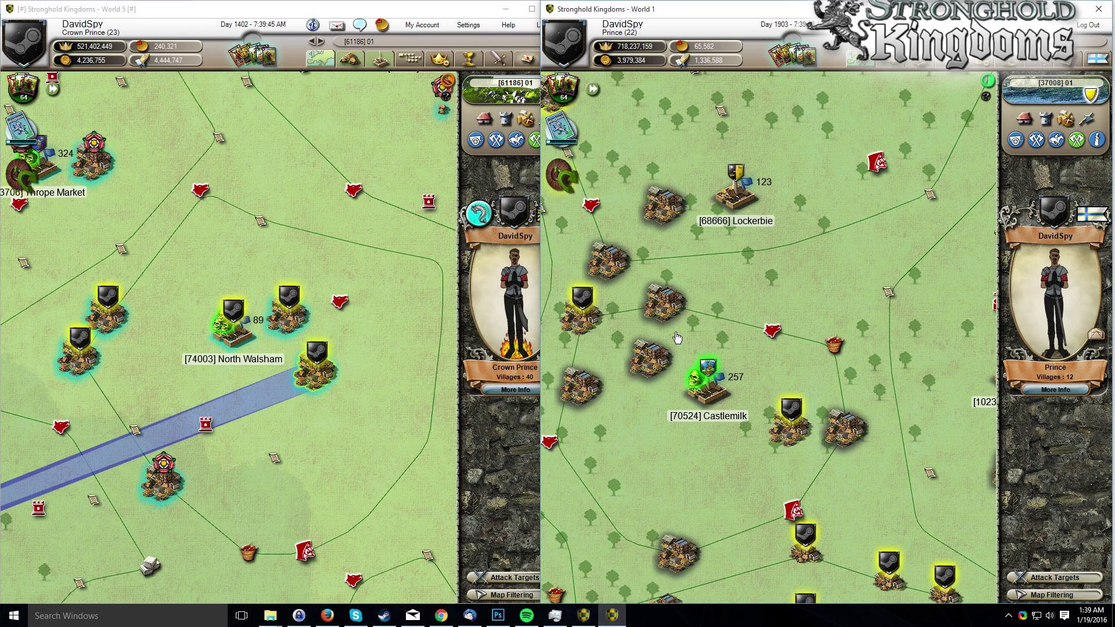